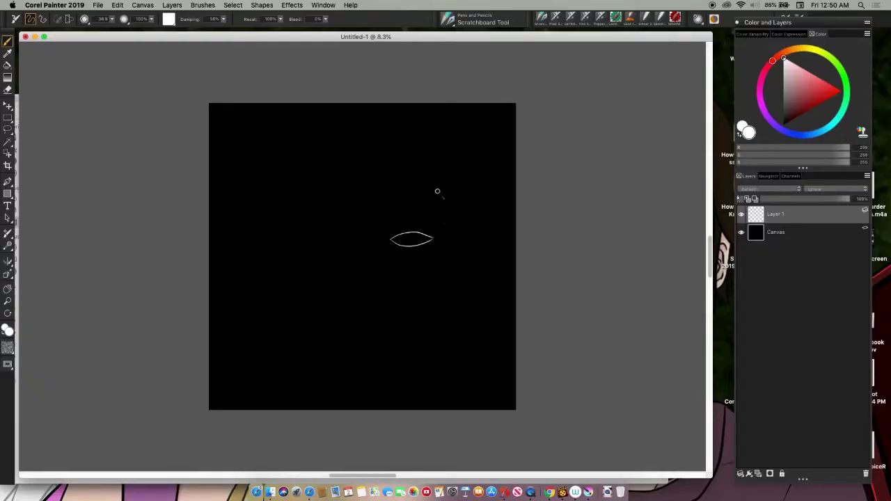
- Zoom in with the Navigator and draw the eye's upper and lower eyelid curves in white
left_click(768, 175)
left_click(794, 444)
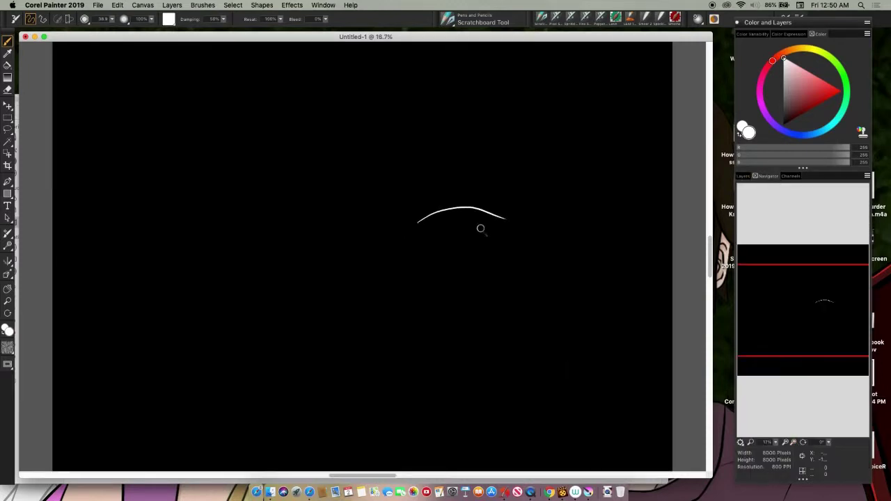
key("super+z")
left_click_drag(421, 223, 516, 218)
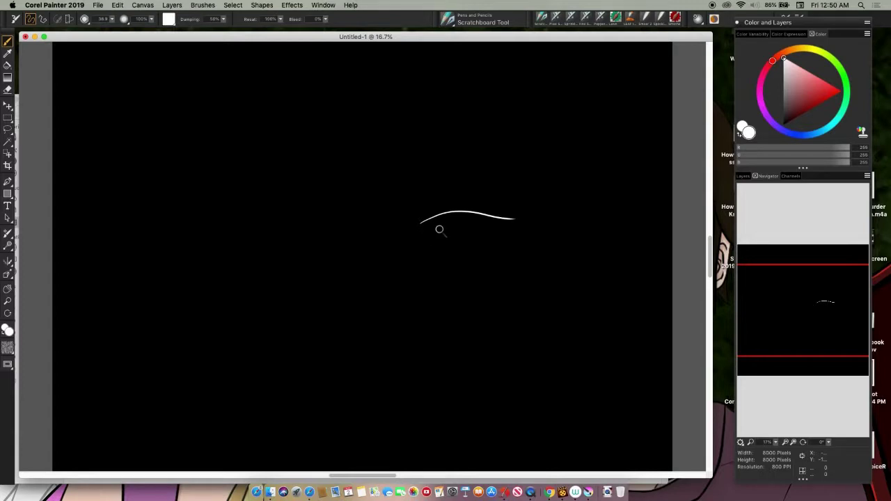
mouse_move(422, 224)
left_mouse_down()
mouse_move(503, 237)
mouse_move(512, 218)
left_mouse_up()
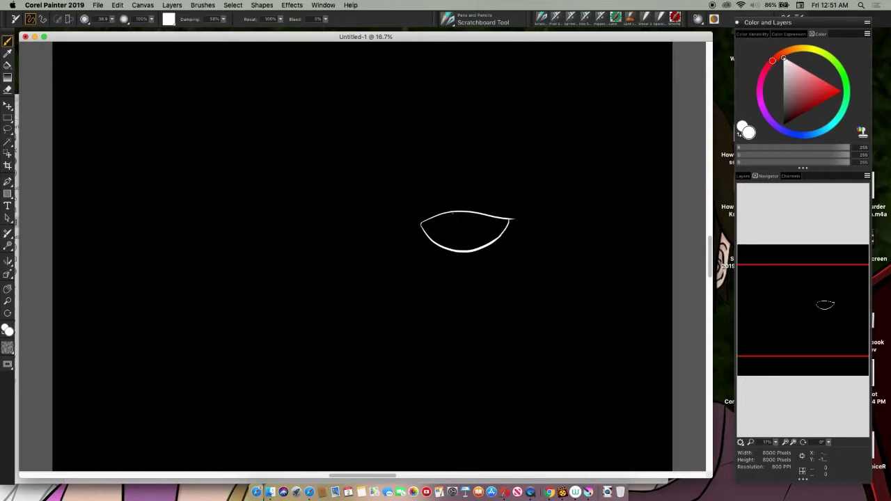
- Draw the iris inside the eye, undoing and redrawing its right arc
mouse_move(457, 211)
left_mouse_down()
mouse_move(461, 251)
mouse_move(490, 213)
mouse_move(473, 250)
left_mouse_up()
key("ctrl+z")
key("ctrl+z")
left_click_drag(489, 215, 473, 250)
key("ctrl+z")
mouse_move(487, 214)
left_mouse_down()
mouse_move(473, 249)
mouse_move(462, 226)
mouse_move(513, 209)
mouse_move(515, 187)
left_mouse_up()
key("ctrl+z")
key("ctrl+z")
- Lasso-copy the eye to the left, flip it horizontally, nudge it into place and zoom out
left_click(8, 129)
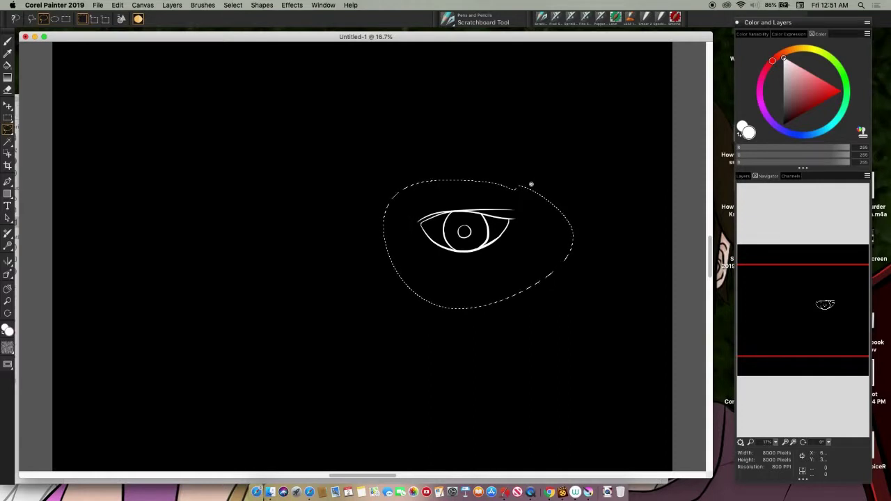
key("f")
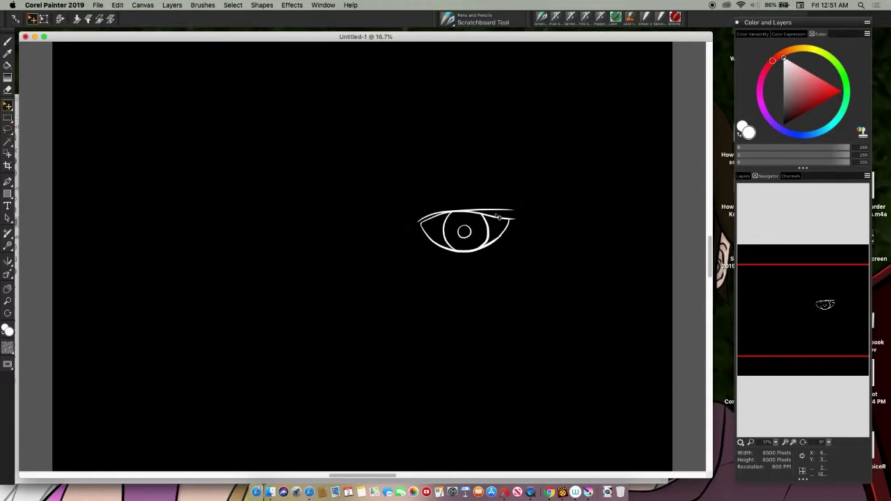
left_click_drag(457, 224, 267, 223)
left_click(120, 4)
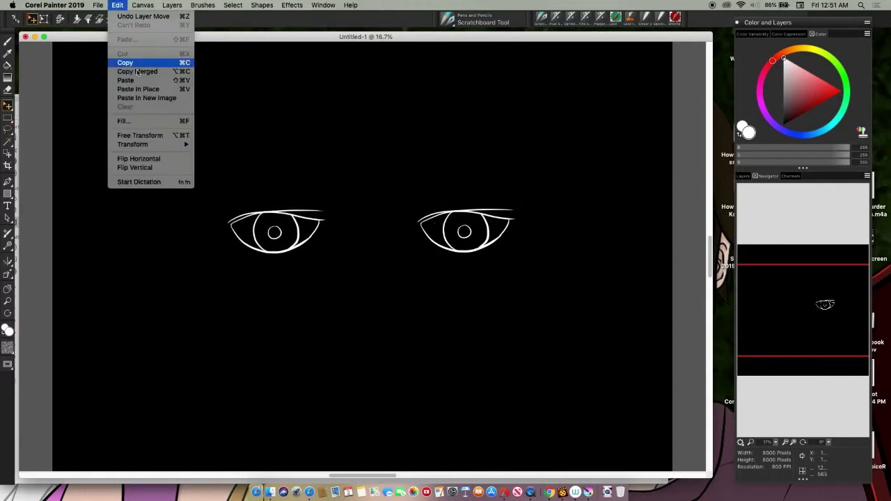
left_click(160, 160)
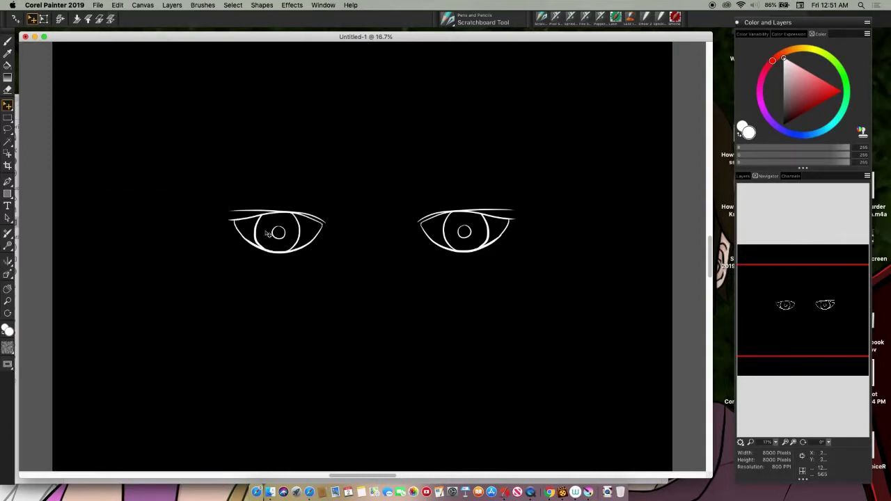
left_click_drag(268, 234, 258, 236)
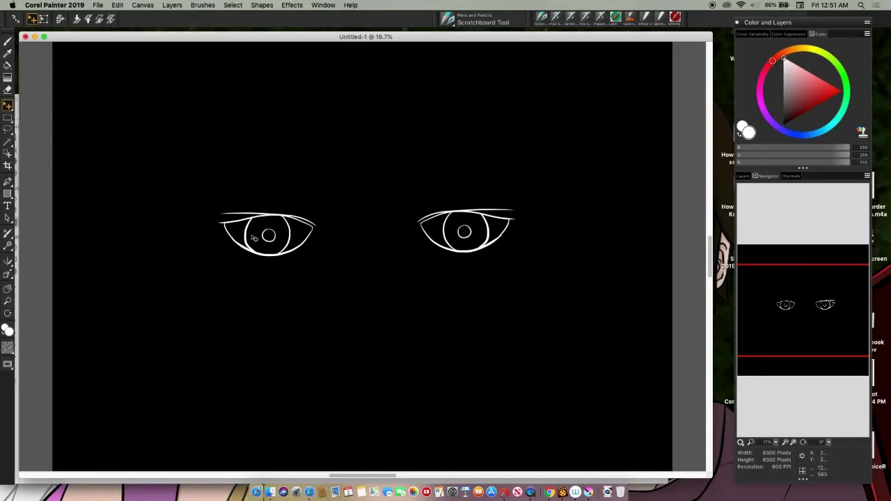
left_click(785, 442)
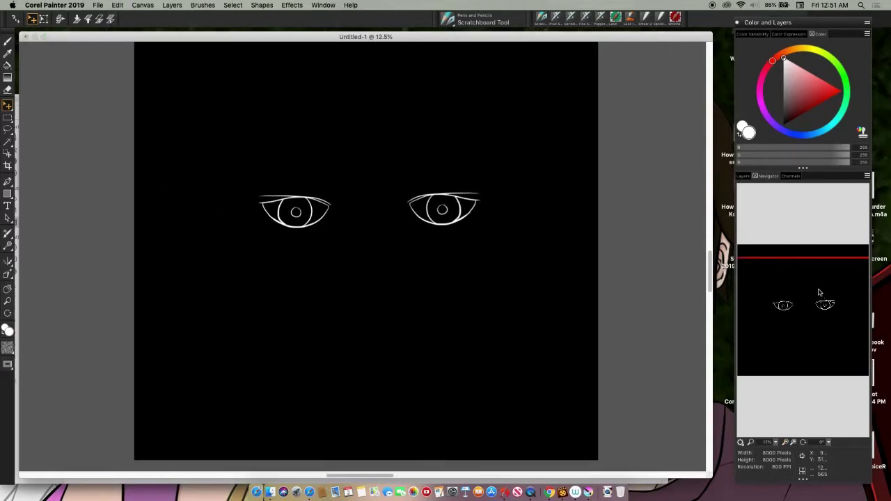
left_click(7, 40)
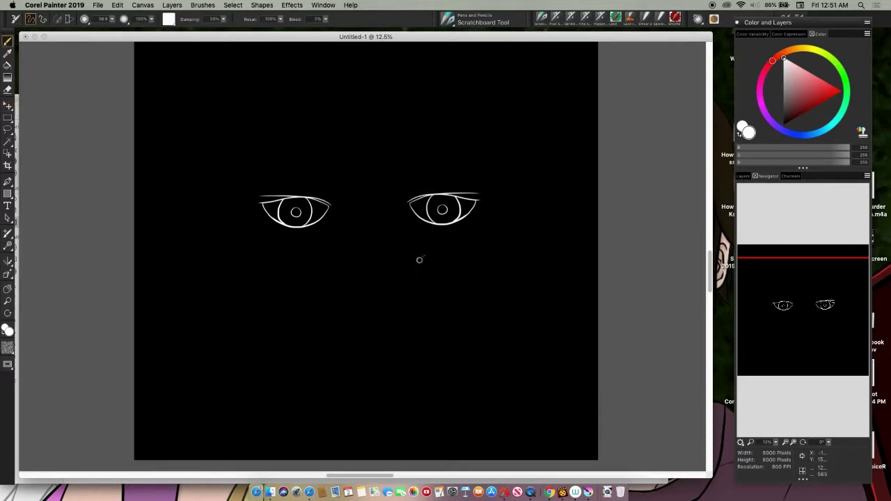
- Draw eyebrows above the right and left eyes, undoing the left one
left_click_drag(402, 163, 481, 165)
mouse_move(255, 161)
left_mouse_down()
mouse_move(339, 160)
mouse_move(266, 162)
left_mouse_up()
key("super+z")
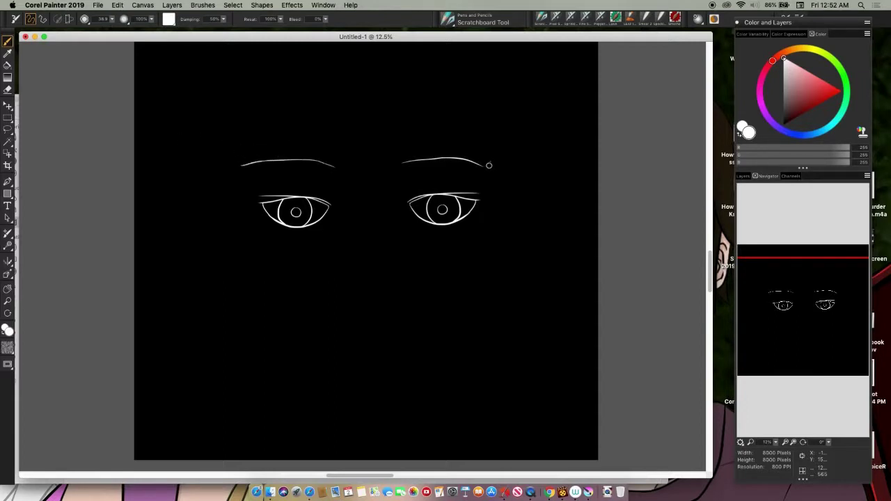
- Pan down and draw the nose stroke, upper and lower lip curves, and the extended mouth line
left_click_drag(810, 306, 784, 295)
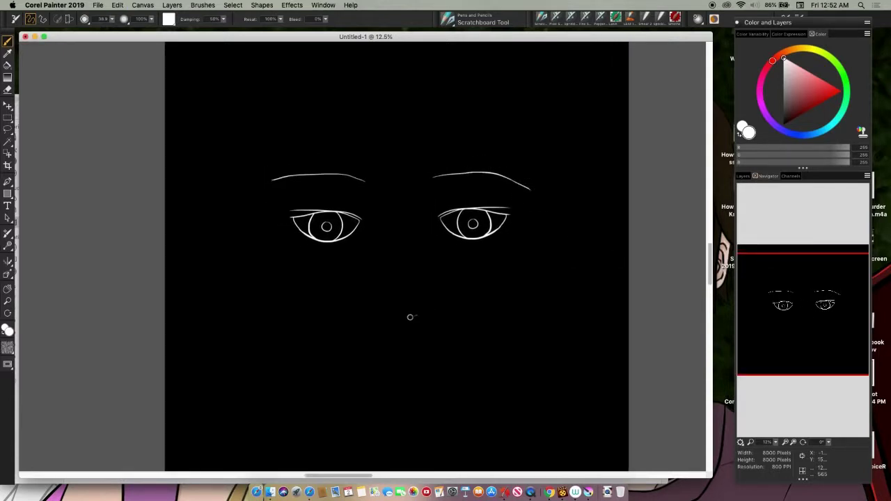
left_click_drag(395, 303, 424, 299)
key("super+z")
key("super+z")
mouse_move(385, 374)
left_mouse_down()
mouse_move(417, 369)
mouse_move(378, 373)
mouse_move(395, 356)
left_mouse_up()
mouse_move(376, 407)
left_mouse_down()
mouse_move(409, 395)
mouse_move(407, 406)
left_mouse_up()
key("super+z")
left_click_drag(370, 371, 337, 379)
left_click_drag(417, 371, 441, 380)
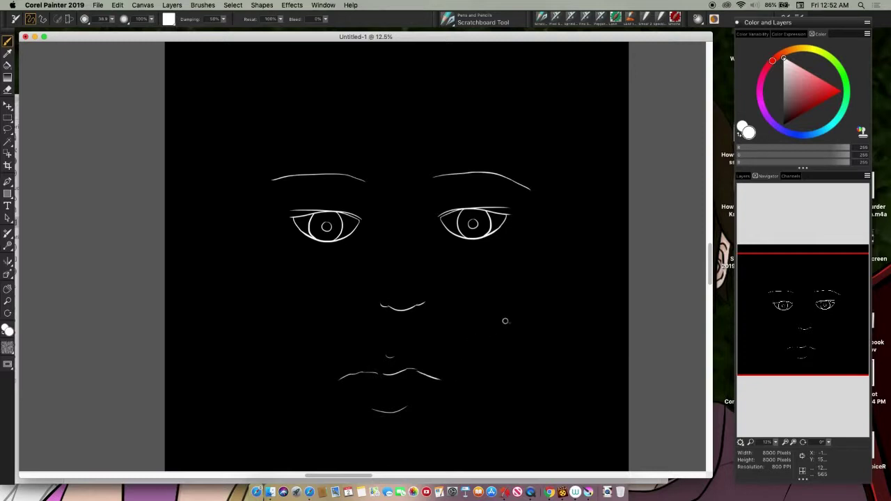
- Lasso the mouth and use Free Transform to nudge it slightly right and down
left_click(8, 128)
mouse_move(368, 332)
left_mouse_down()
mouse_move(484, 390)
mouse_move(407, 339)
left_mouse_up()
left_click(118, 5)
left_click(153, 135)
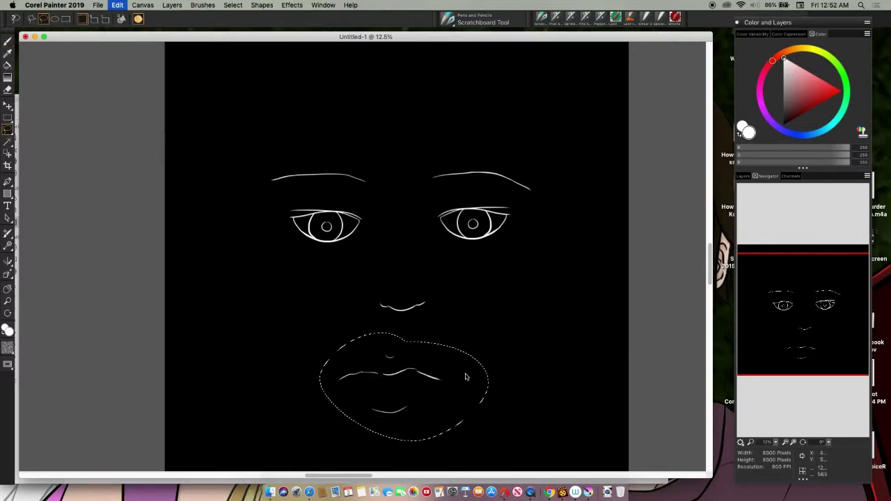
left_click_drag(475, 377, 470, 361)
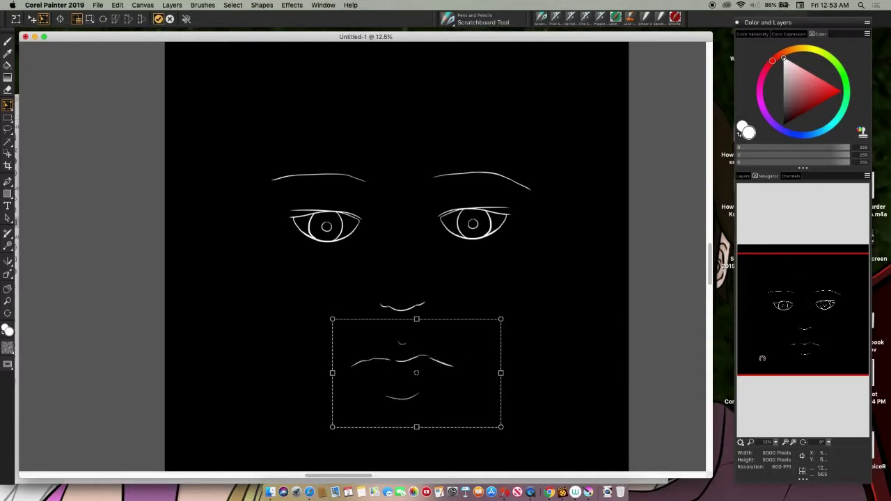
key("Return")
- Zoom out, deselect the mouth area and return to the Brush tool
left_click(786, 442)
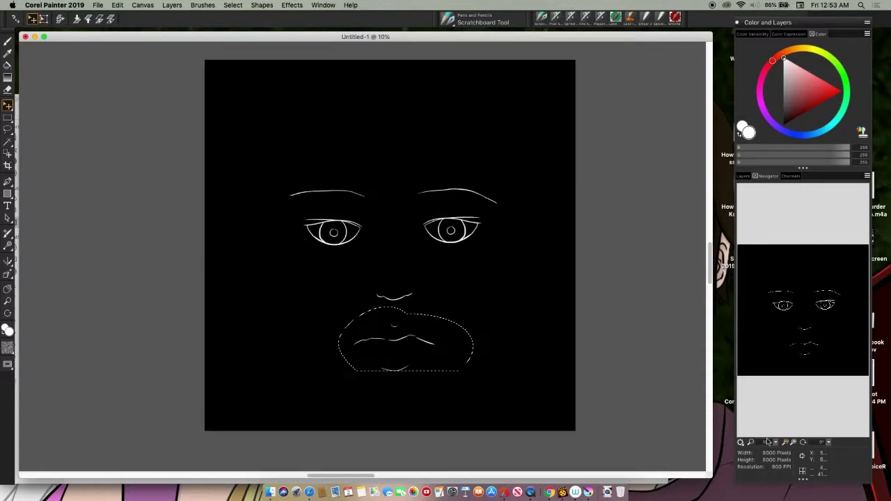
left_click(232, 5)
left_click(240, 28)
left_click(8, 41)
- Switch to light grey and sketch guide lines beside the nose and left cheek, removing stray strokes
left_click_drag(783, 58, 783, 76)
mouse_move(367, 232)
left_mouse_down()
mouse_move(382, 276)
mouse_move(430, 300)
left_mouse_up()
key("super+z")
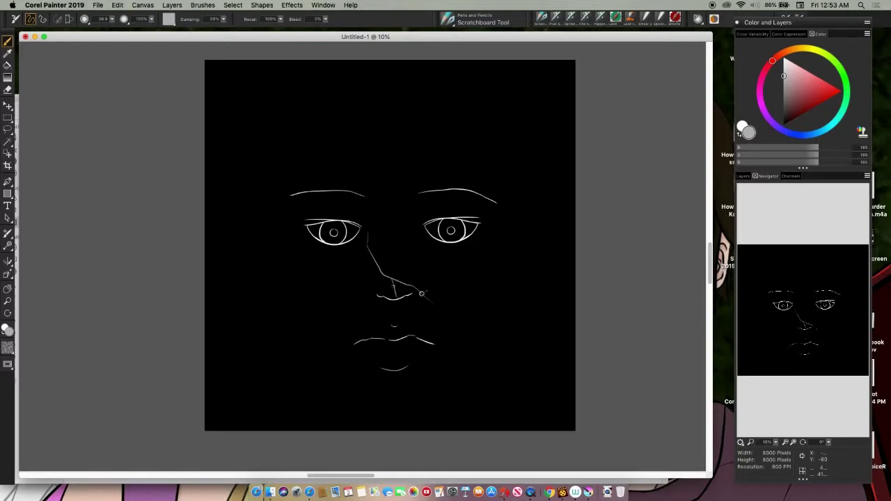
left_click_drag(367, 253, 367, 277)
left_click_drag(368, 245, 443, 204)
mouse_move(486, 238)
left_mouse_down()
mouse_move(488, 269)
mouse_move(440, 311)
mouse_move(391, 390)
left_mouse_up()
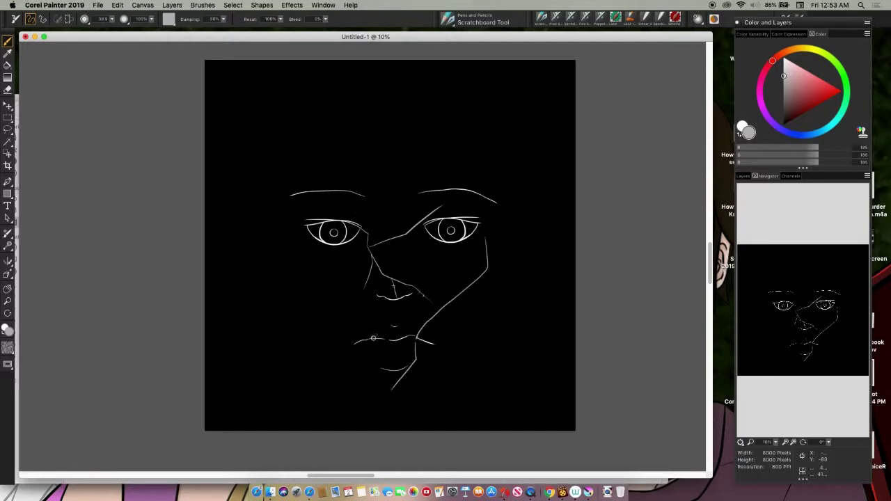
mouse_move(348, 322)
left_mouse_down()
mouse_move(279, 222)
mouse_move(280, 245)
mouse_move(244, 177)
left_mouse_up()
key("super+z")
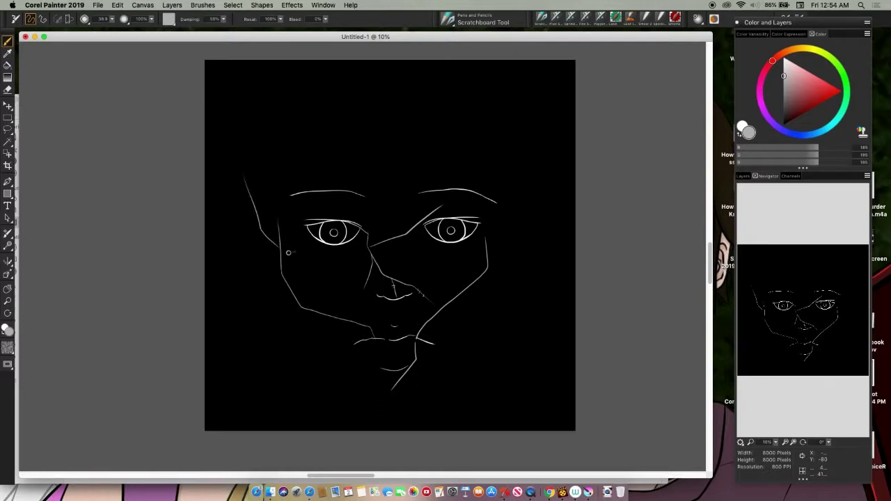
key("super+z")
left_click_drag(265, 238, 281, 262)
key("super+z")
key("super+z")
- Sketch hair strands, the left side of the head and a finger shape by the right brow
left_click_drag(328, 221, 311, 126)
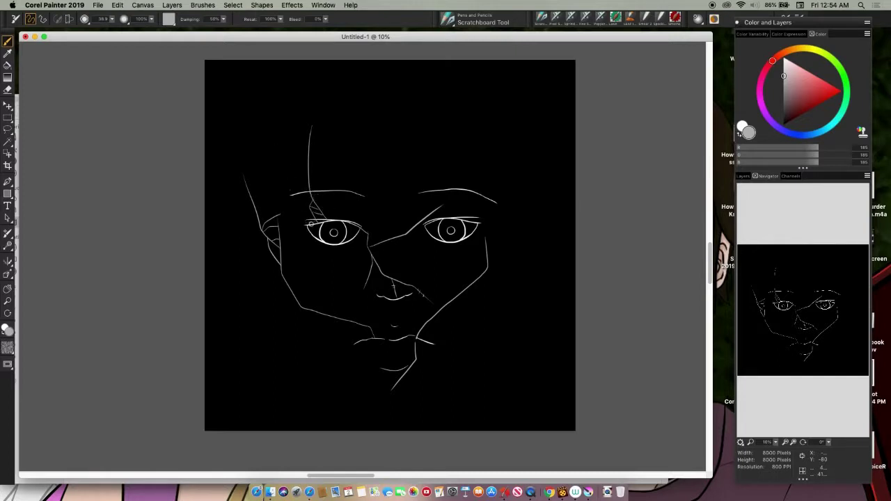
left_click_drag(284, 209, 252, 148)
left_click_drag(298, 225, 314, 239)
mouse_move(412, 136)
left_mouse_down()
mouse_move(445, 189)
mouse_move(449, 215)
left_mouse_up()
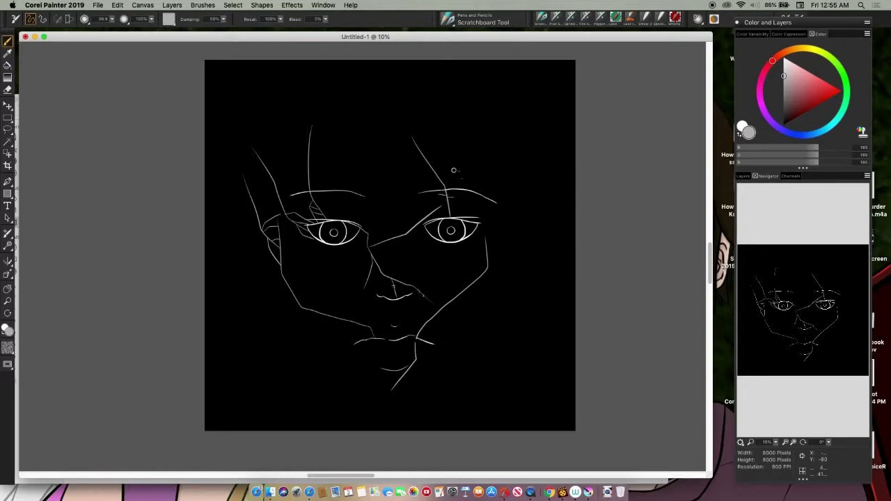
mouse_move(441, 148)
left_mouse_down()
mouse_move(471, 182)
mouse_move(473, 221)
left_mouse_up()
mouse_move(436, 151)
left_mouse_down()
mouse_move(496, 172)
mouse_move(487, 203)
left_mouse_up()
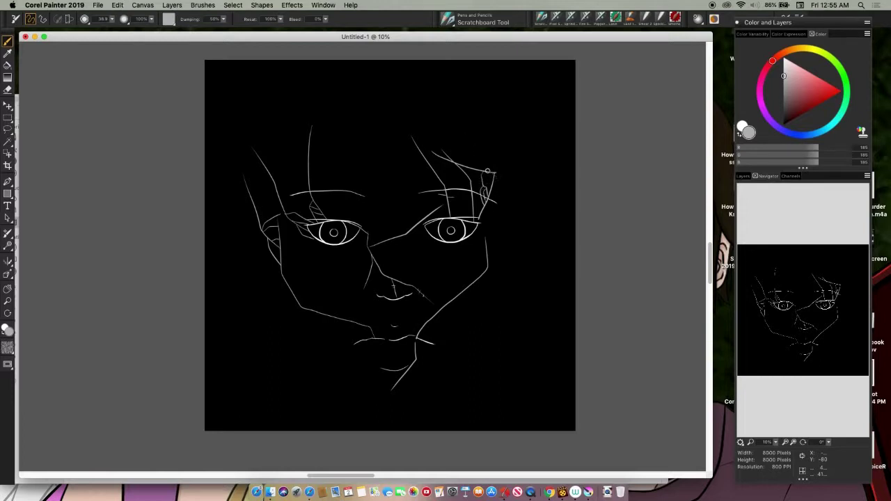
- Sketch fingers above the right brow and hand lines cupping the jaw and chin
left_click_drag(466, 154, 508, 124)
key("super+z")
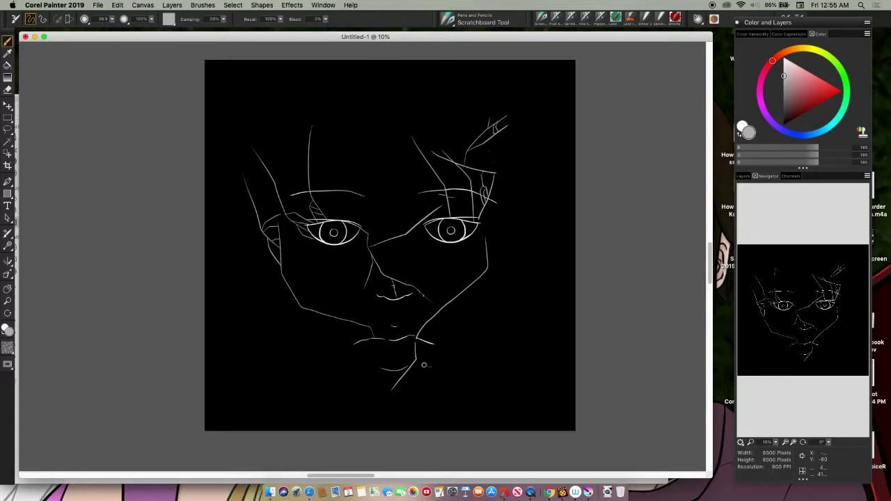
mouse_move(421, 369)
left_mouse_down()
mouse_move(500, 294)
mouse_move(468, 320)
left_mouse_up()
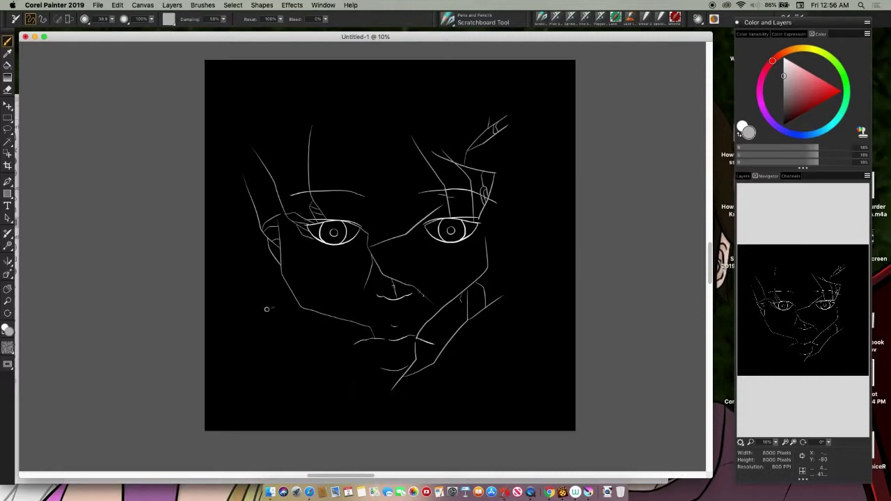
mouse_move(269, 315)
left_mouse_down()
mouse_move(357, 342)
mouse_move(358, 394)
left_mouse_up()
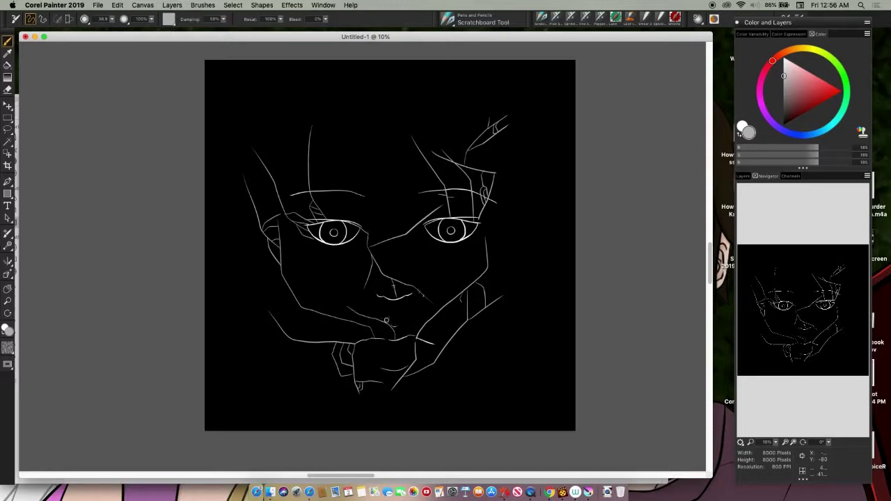
left_click_drag(375, 318, 413, 332)
- Add finger lines at the right temple and a hair strand above the left brow, then set colour to white
left_click_drag(479, 231, 520, 258)
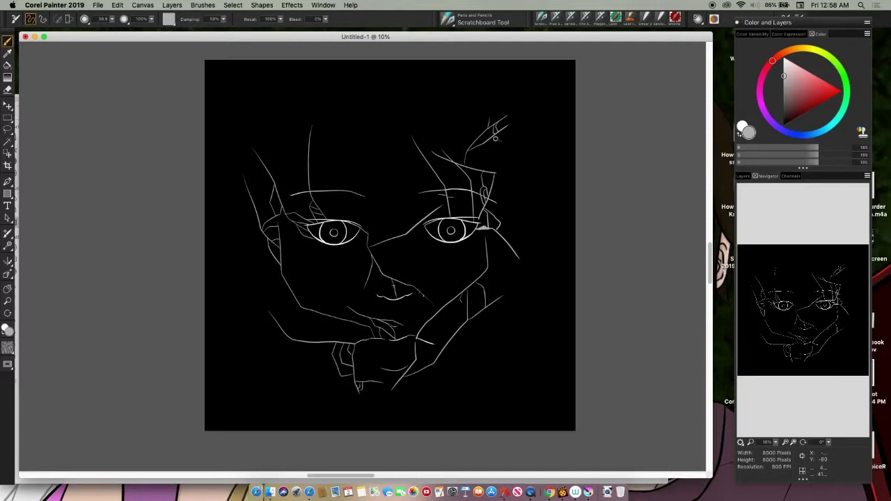
left_click_drag(490, 142, 534, 173)
left_click_drag(496, 170, 534, 180)
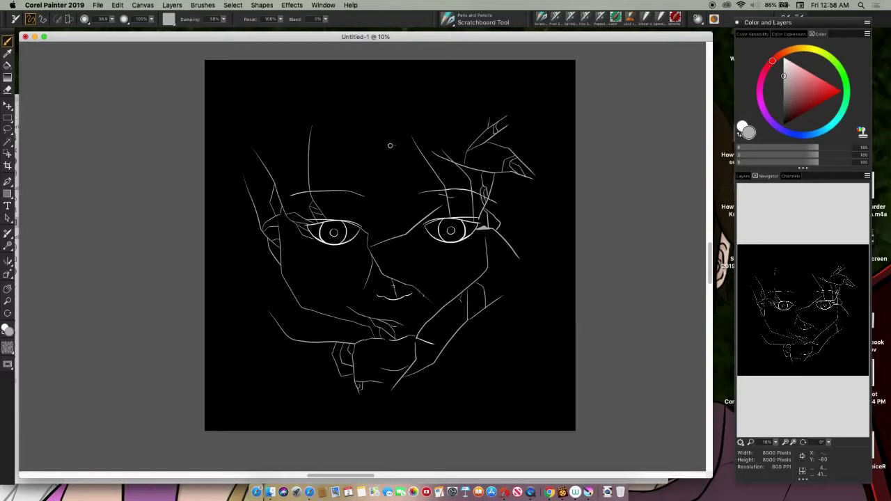
mouse_move(308, 158)
left_mouse_down()
mouse_move(338, 123)
mouse_move(312, 142)
mouse_move(357, 159)
mouse_move(367, 185)
left_mouse_up()
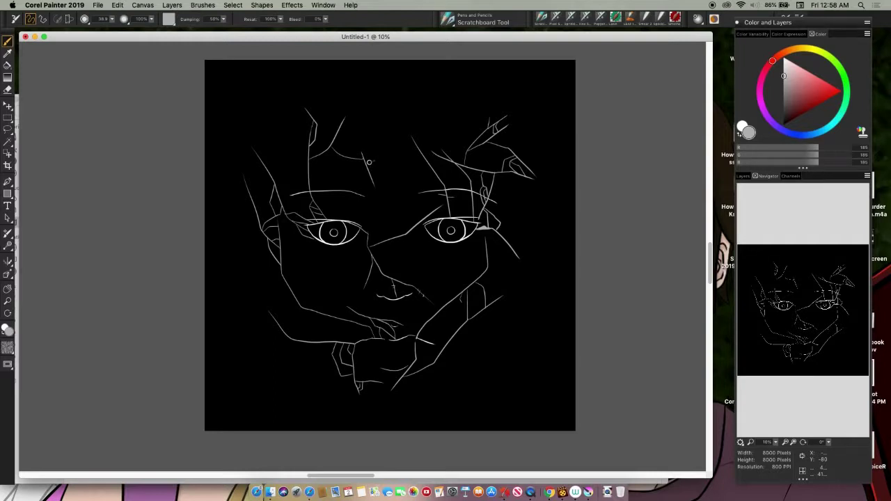
left_click_drag(807, 105, 784, 57)
- Thicken the lower lip with a white stroke and add a curved line beneath it, redrawing it once
key("super+equal")
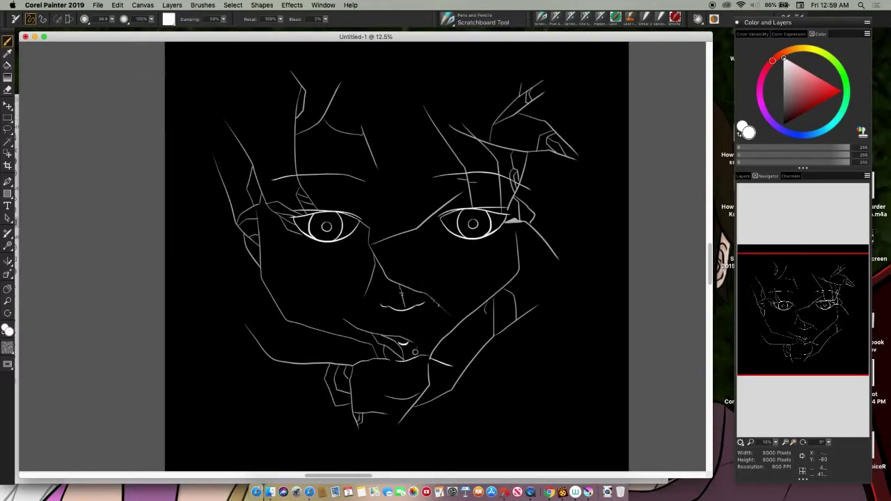
left_click_drag(397, 361, 430, 356)
left_click_drag(385, 395, 420, 394)
key("ctrl+z")
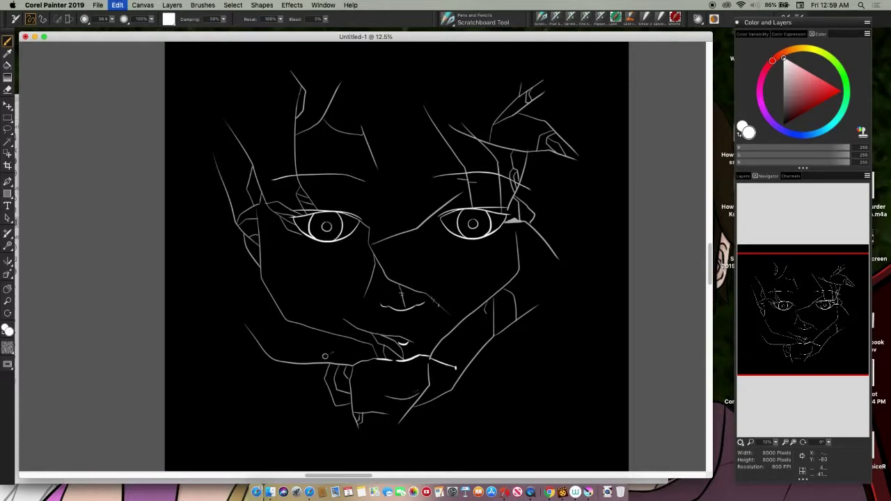
left_click_drag(385, 395, 421, 393)
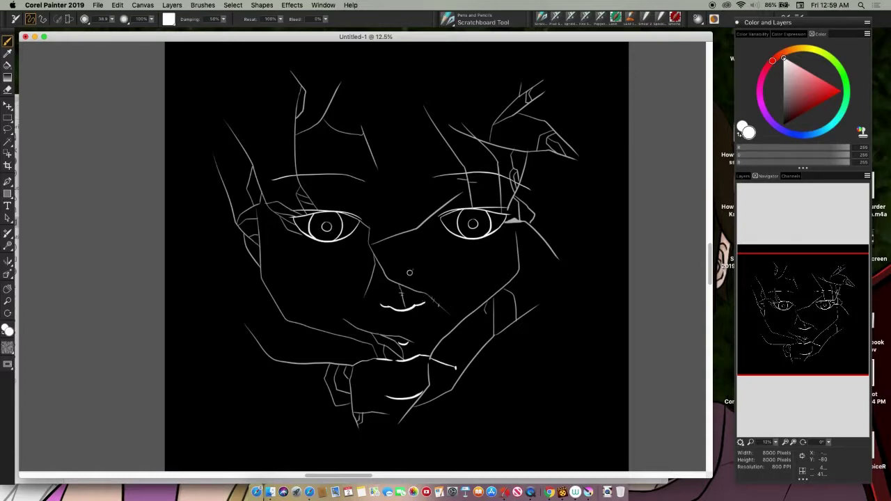
left_click(794, 442)
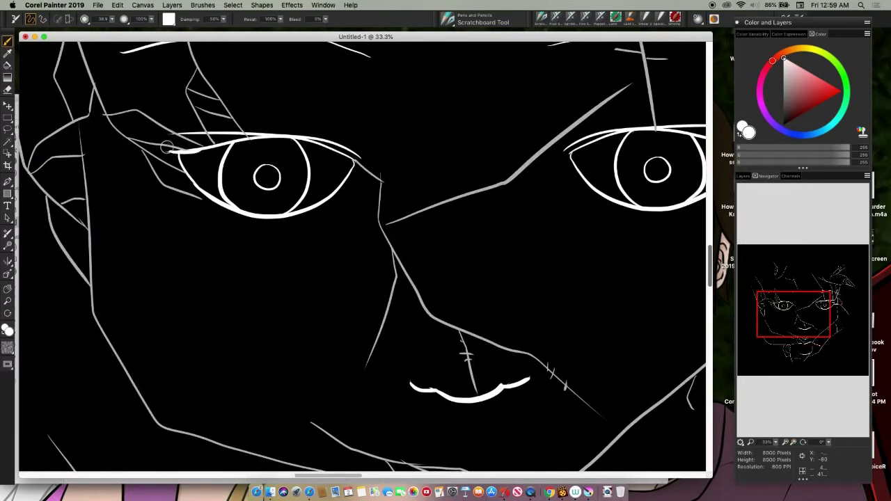
- Thicken both eyes' upper lids and the right eye's lower lid with white strokes
left_click_drag(174, 150, 272, 136)
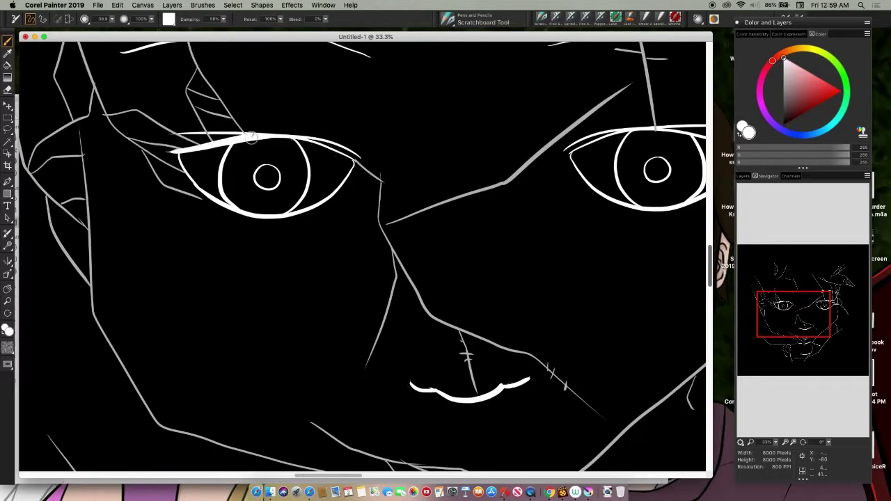
scroll(387, 160, "right", 5)
scroll(386, 160, "up", 3)
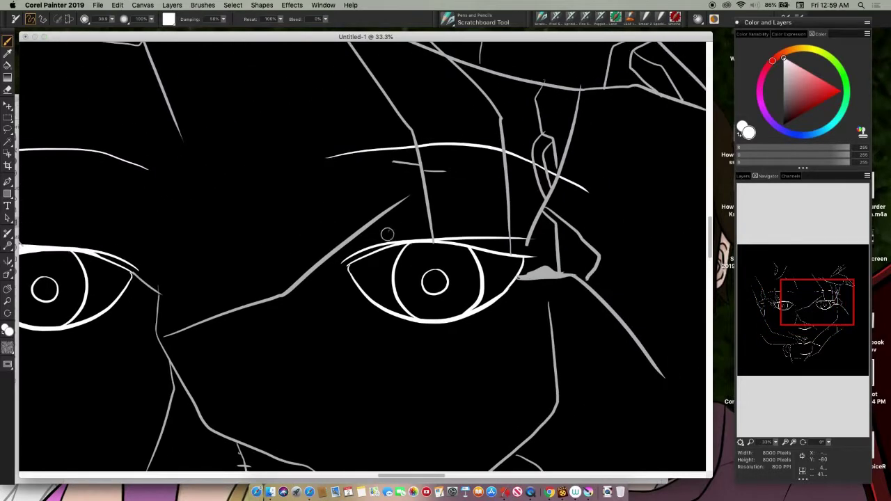
left_click_drag(457, 246, 513, 258)
left_click_drag(415, 242, 540, 257)
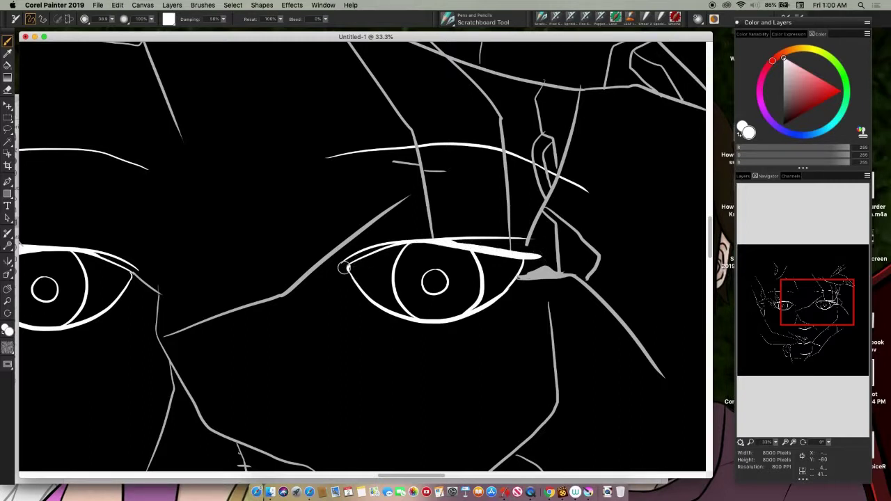
left_click_drag(344, 268, 517, 277)
- Sample the drawing's light grey with the Dropper, return to the Brush and zoom out
left_click(7, 53)
left_click(537, 261)
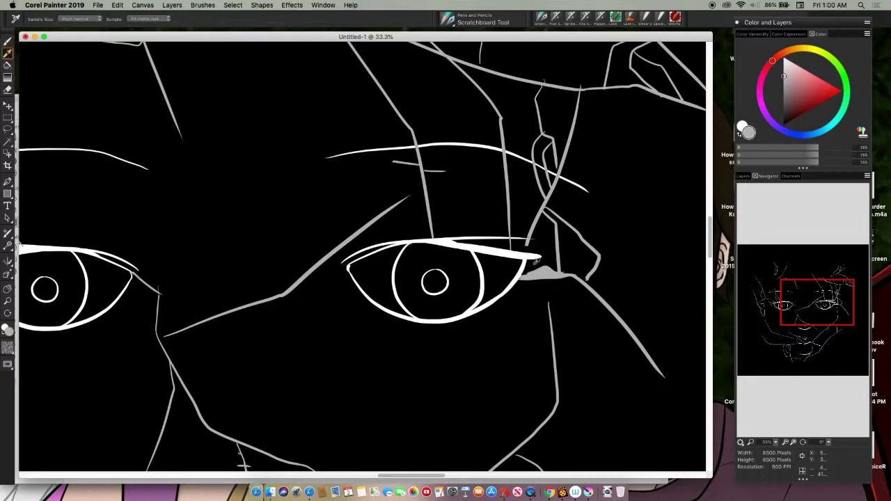
left_click(8, 41)
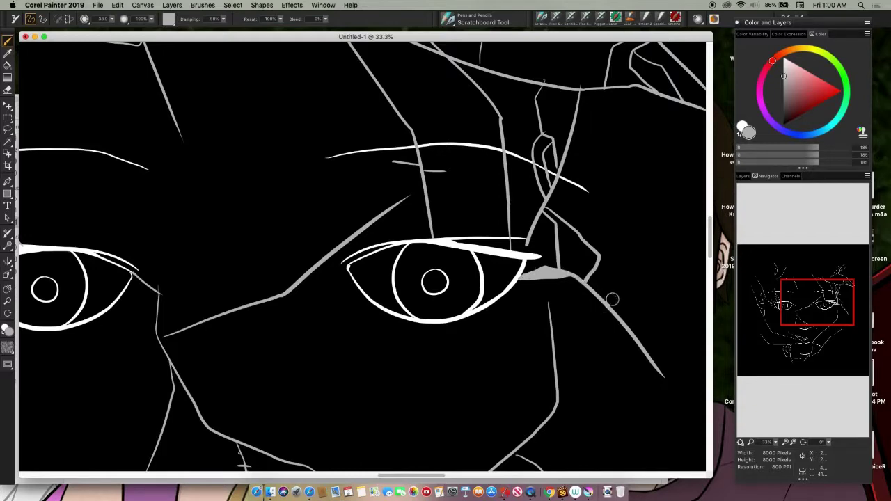
left_click(787, 445)
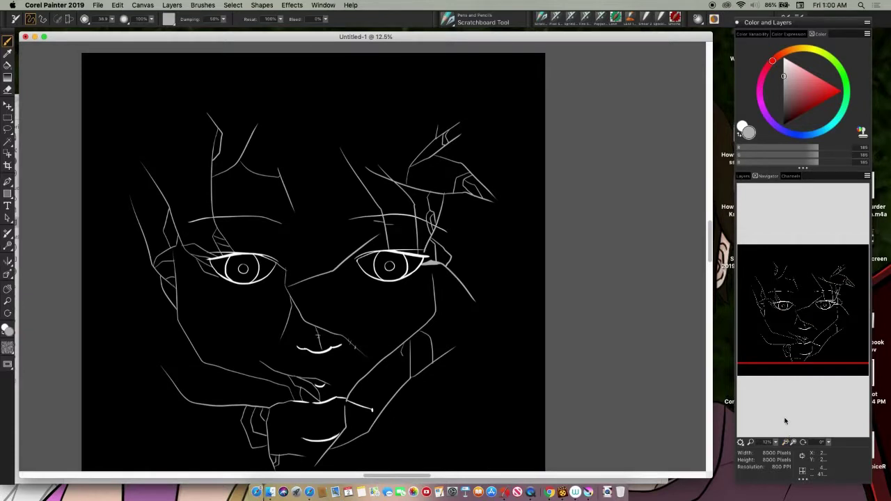
- Add grey nostril curves and lines along the nose's left side, undoing the last nostril edit
left_click_drag(811, 309, 802, 356)
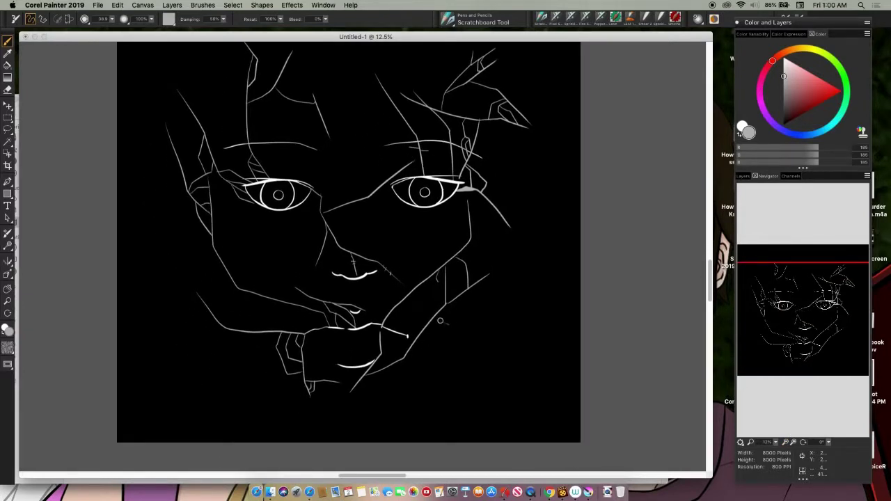
left_click_drag(438, 324, 440, 352)
mouse_move(445, 355)
left_mouse_down()
mouse_move(454, 338)
mouse_move(433, 378)
left_mouse_up()
scroll(360, 262, "up", 1)
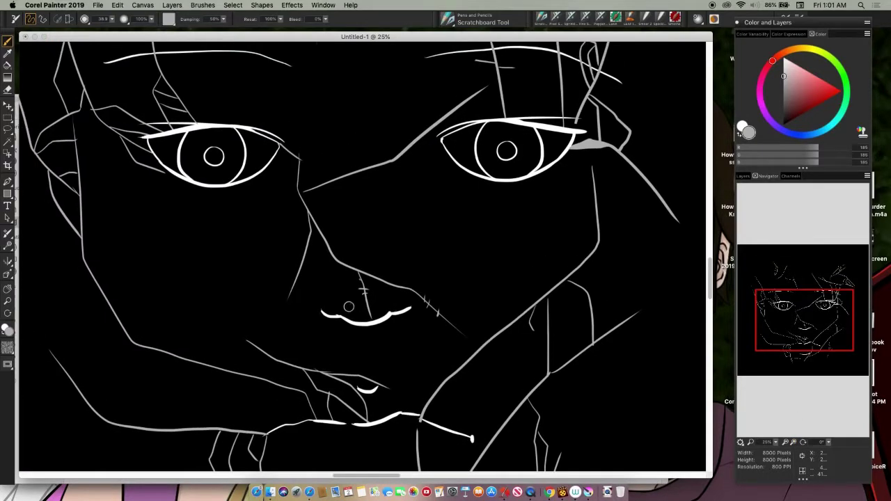
mouse_move(325, 309)
left_mouse_down()
mouse_move(374, 311)
mouse_move(389, 301)
left_mouse_up()
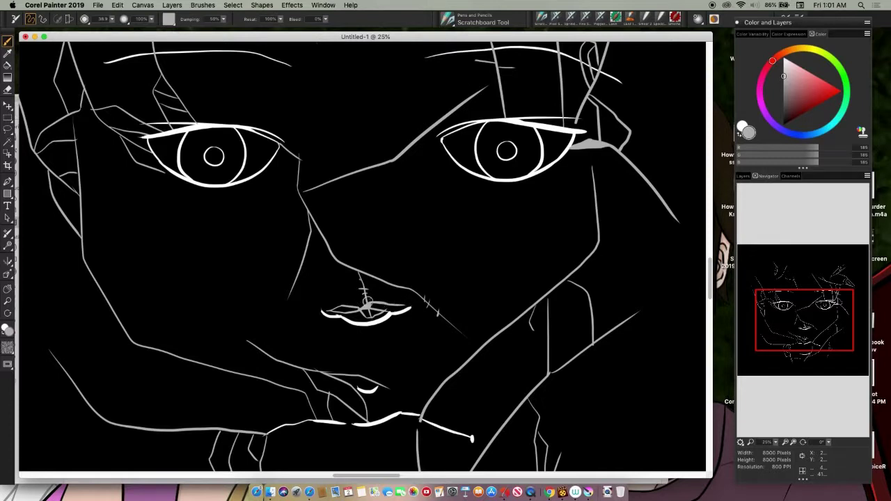
left_click_drag(366, 306, 315, 271)
left_click_drag(311, 230, 322, 258)
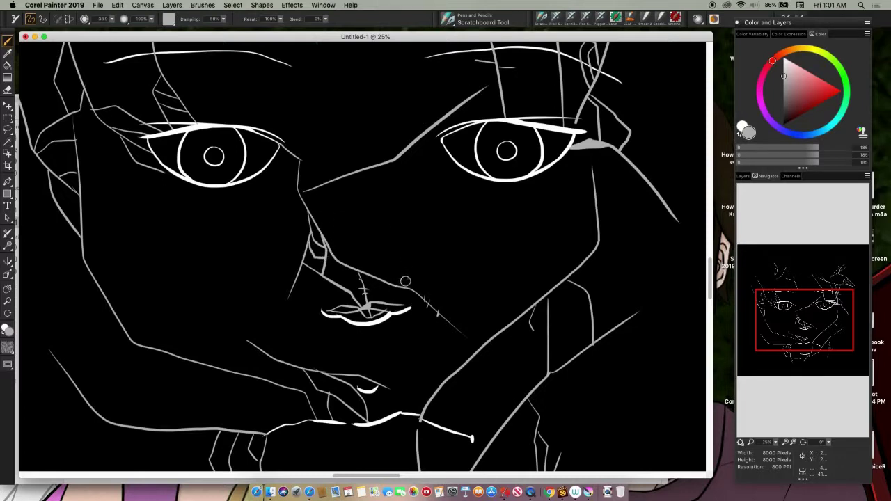
mouse_move(382, 286)
left_mouse_down()
mouse_move(385, 304)
mouse_move(407, 294)
mouse_move(396, 293)
left_mouse_up()
key("super+z")
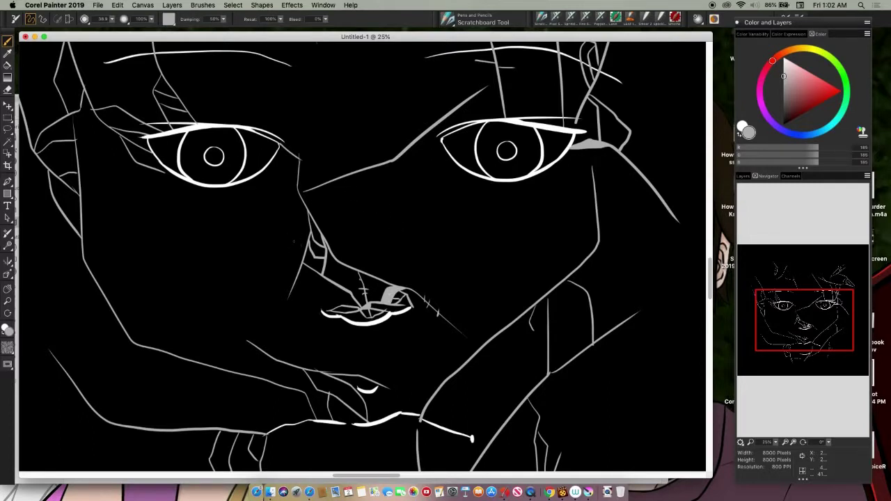
- Touch up beside the nose, the upper lip edge and both eye corners, then zoom out
left_click_drag(293, 240, 291, 256)
left_click_drag(317, 305, 333, 314)
left_click_drag(285, 146, 311, 181)
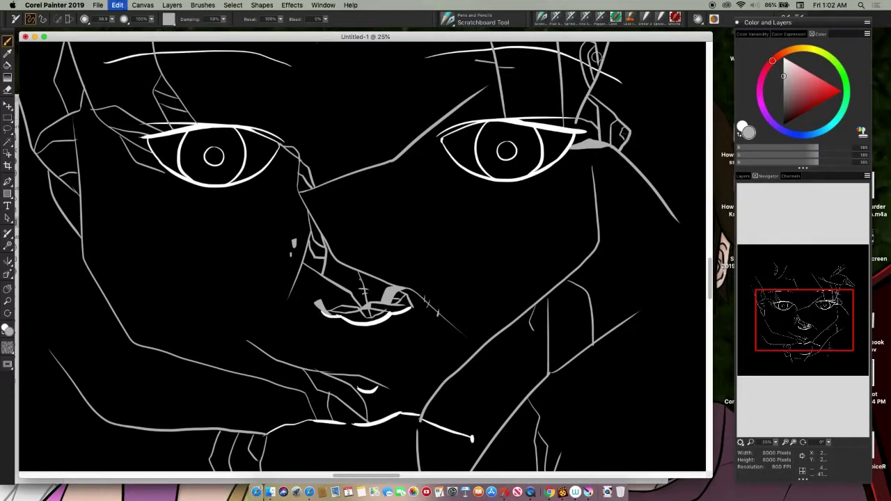
left_click_drag(589, 149, 619, 152)
left_click(786, 444)
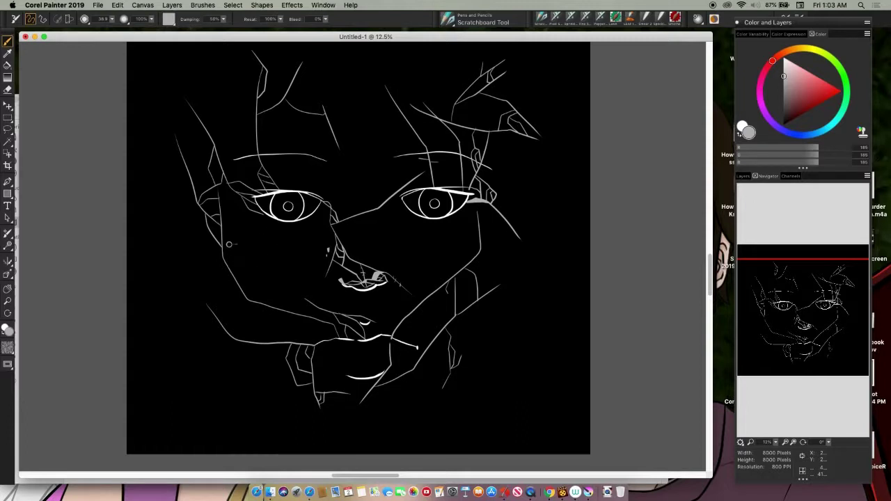
- Draw a white line across the left cheek and try, then remove, a stroke above the left eye
left_click_drag(222, 237, 300, 315)
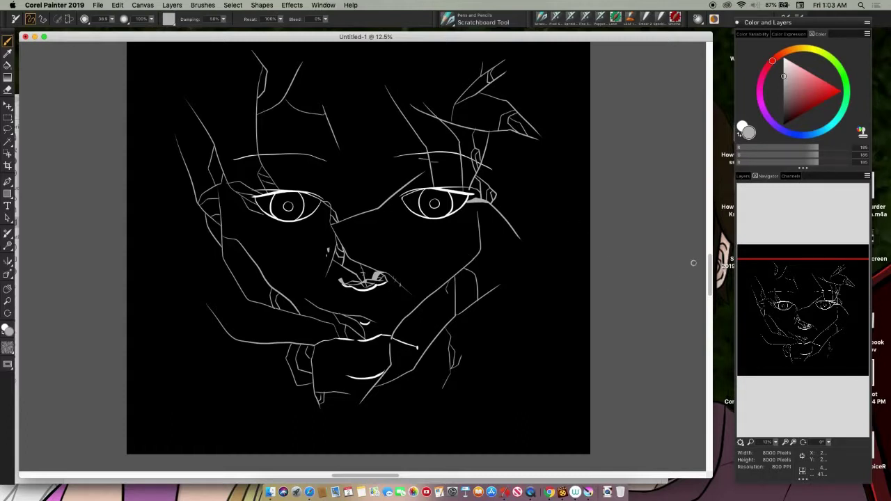
mouse_move(803, 313)
left_mouse_down()
mouse_move(819, 307)
mouse_move(811, 314)
left_mouse_up()
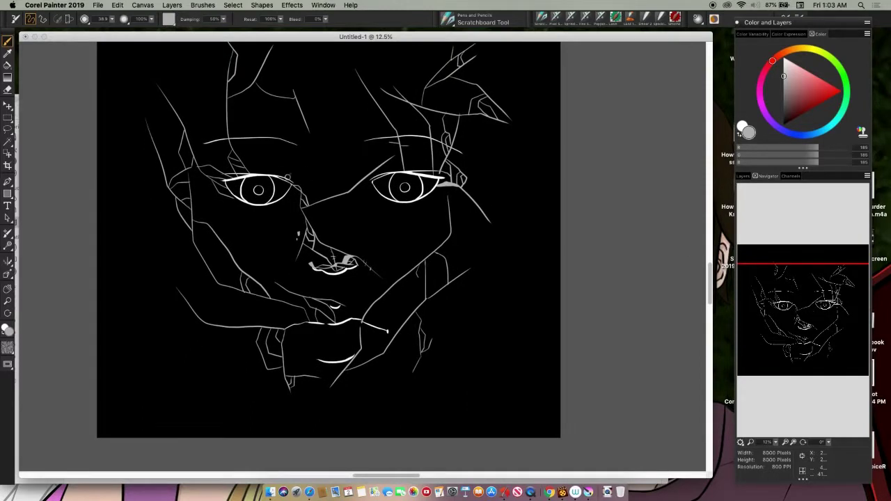
mouse_move(282, 170)
left_mouse_down()
mouse_move(318, 167)
mouse_move(312, 205)
left_mouse_up()
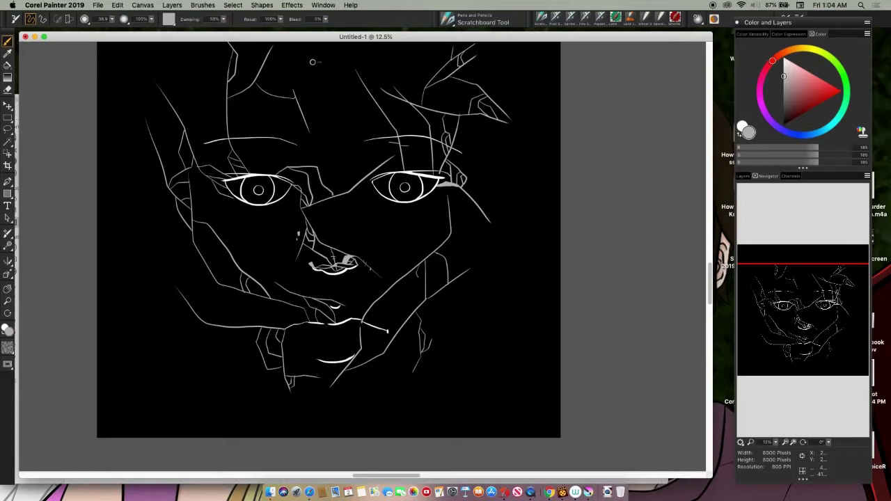
key("super+z")
key("super+y")
key("super+z")
key("Tab")
key("Tab")
- Add a short grey stroke on the right cheek and zoom out to the whole drawing
scroll(437, 251, "up", 3)
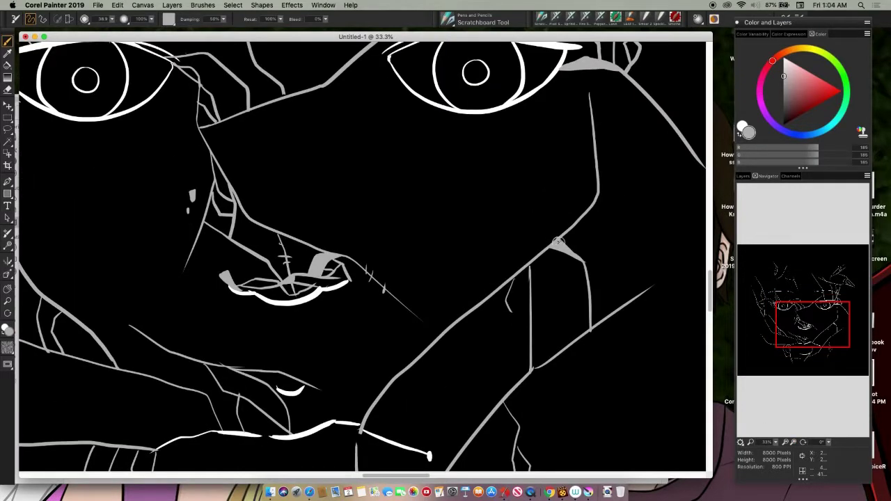
mouse_move(557, 237)
left_mouse_down()
mouse_move(565, 189)
mouse_move(593, 174)
mouse_move(575, 197)
mouse_move(582, 209)
left_mouse_up()
left_click(785, 442)
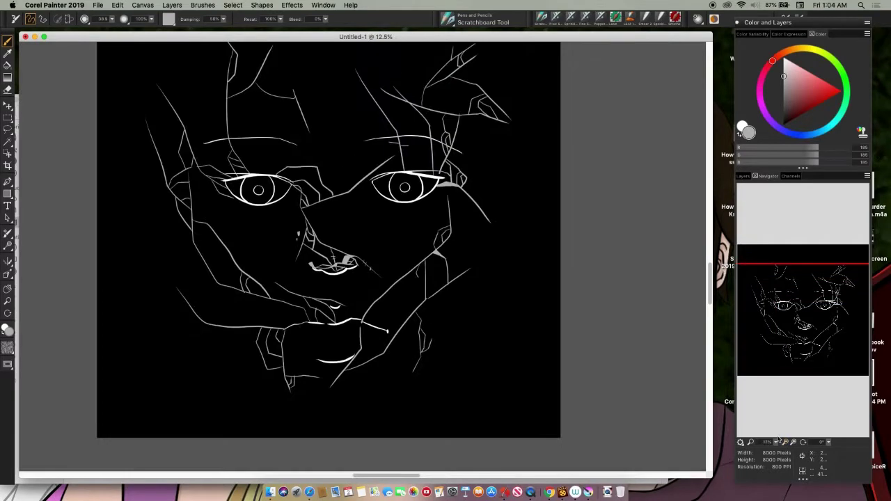
left_click_drag(794, 301, 807, 283)
- Save the drawing as creepyface in Painter RIFF format
left_click(99, 5)
left_click(132, 106)
type("creepyf")
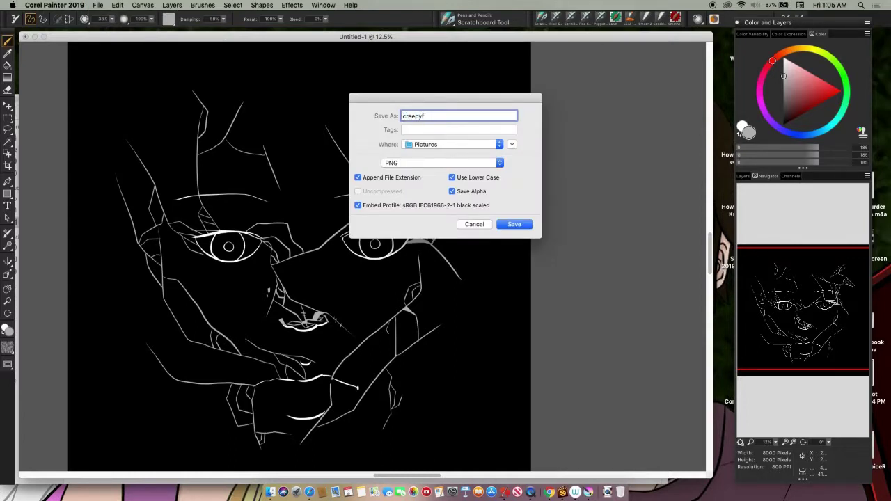
left_click(494, 162)
left_click(478, 139)
key("Return")
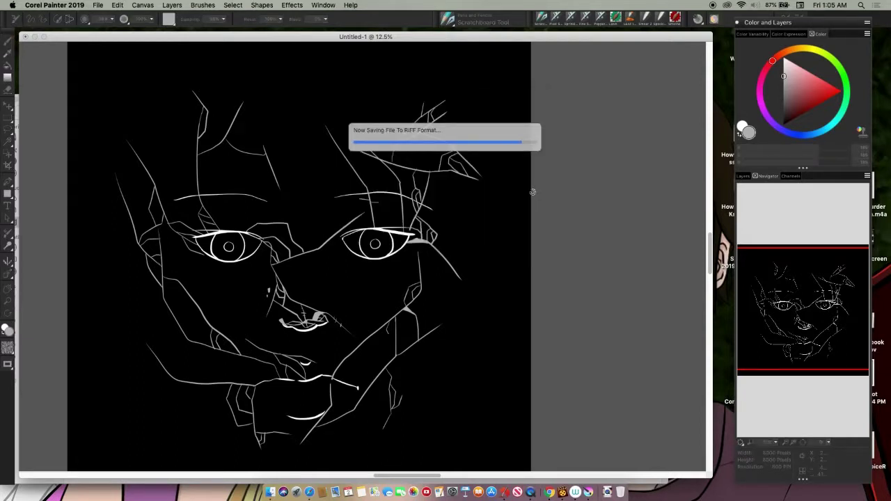
- Hide the black Canvas background layer of the drawing
left_click(98, 5)
left_click(112, 107)
left_click(476, 225)
left_click(744, 175)
left_click(741, 250)
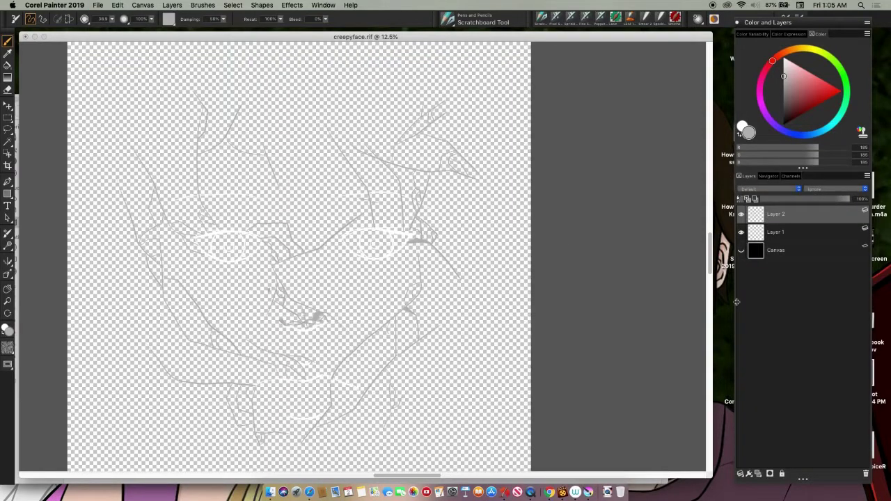
- Save a transparent creepyface.png copy, accepting the layer merge, then return to the browser
left_click(98, 5)
left_click(118, 109)
left_click(483, 165)
left_click(482, 188)
left_click(514, 224)
left_click(516, 172)
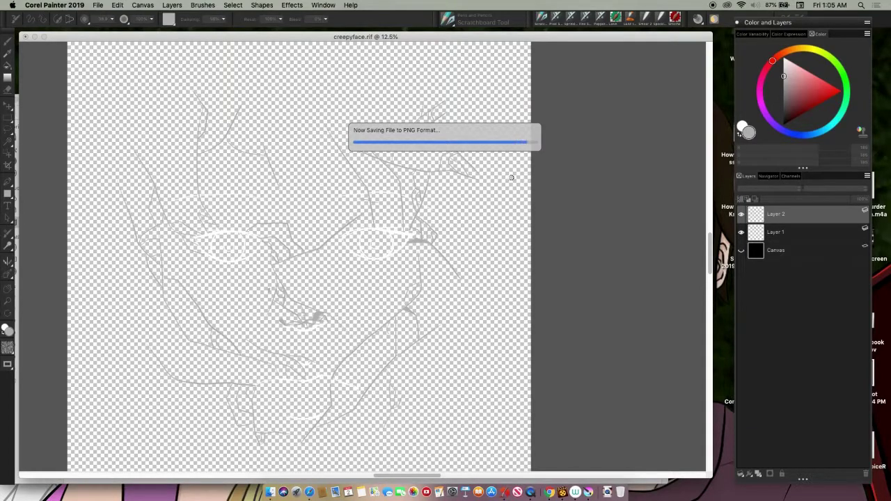
left_click(550, 492)
- Go to the Teespring store and start designing a Classic Tee
left_click(615, 12)
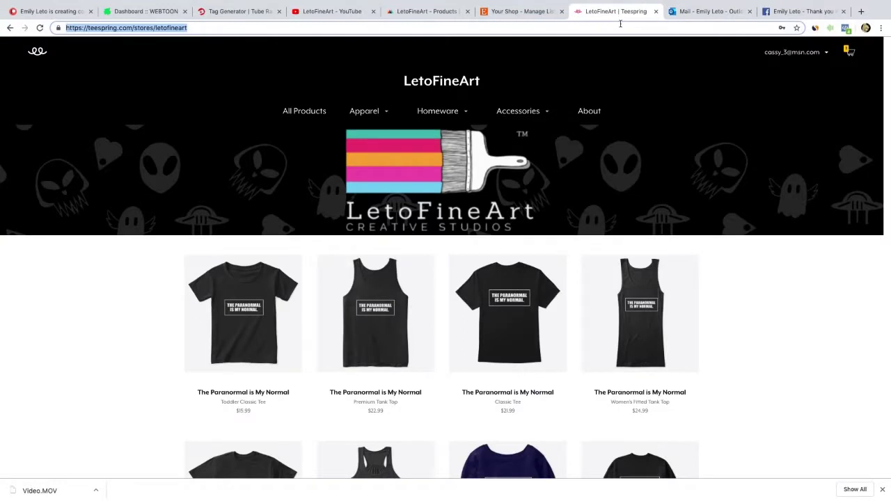
left_click(801, 54)
left_click(791, 75)
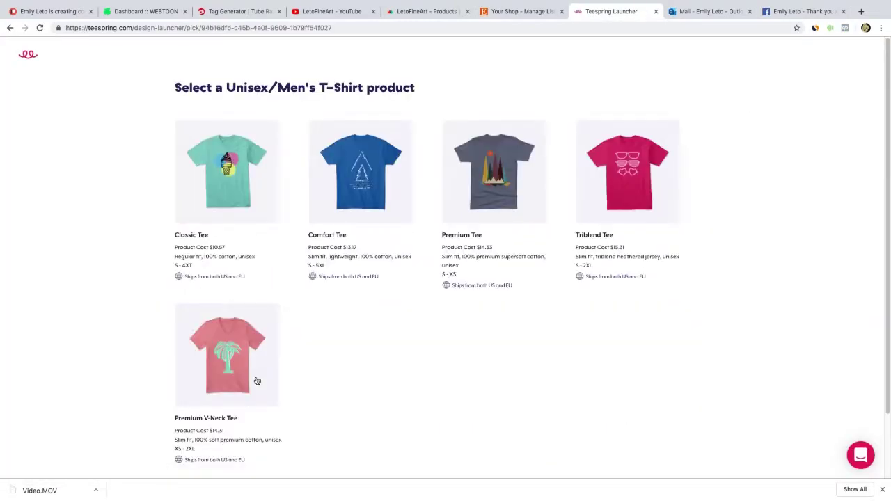
left_click(230, 241)
left_click(621, 273)
- Offer the tee in black, dark grey, navy, red and purple, then begin adding artwork
left_click(35, 190)
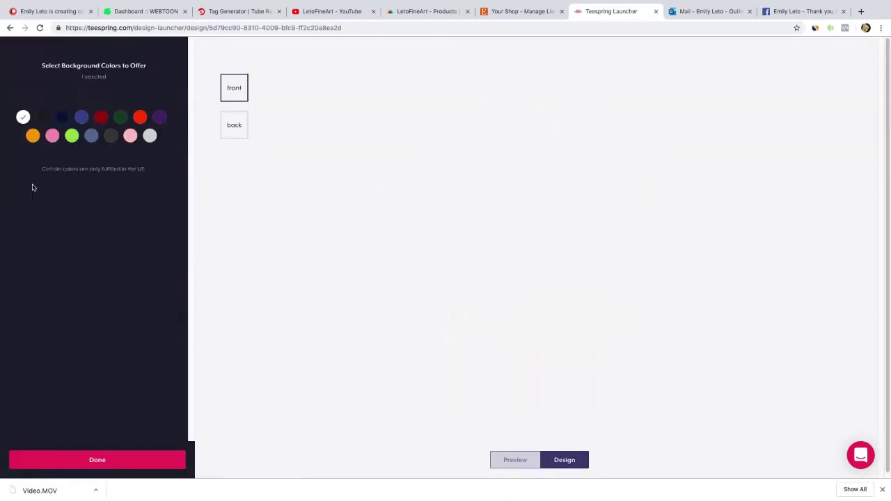
left_click(42, 117)
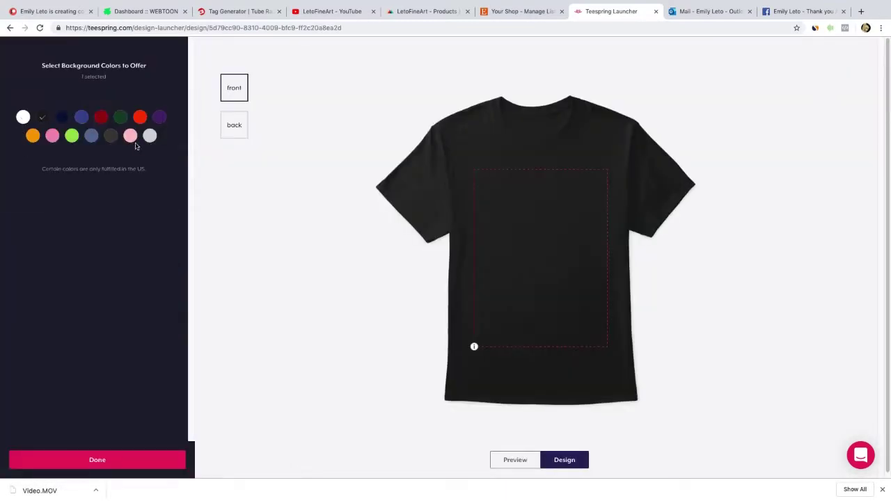
left_click(110, 136)
left_click(63, 119)
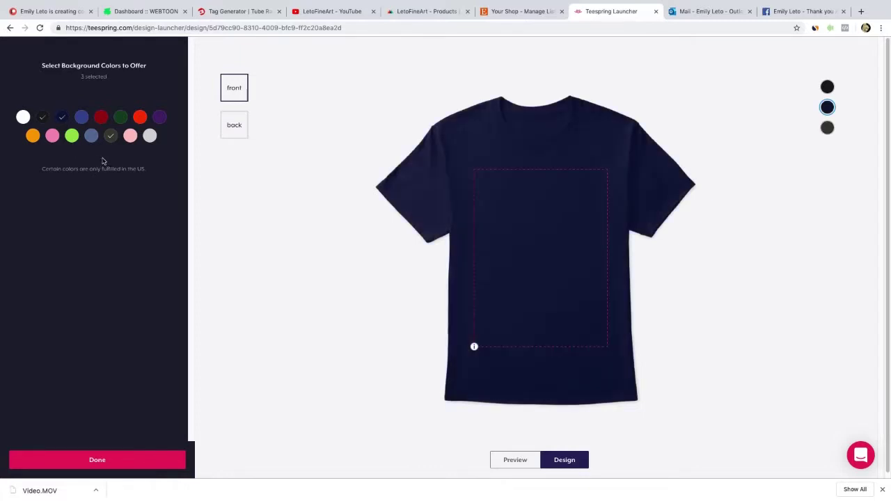
left_click(101, 117)
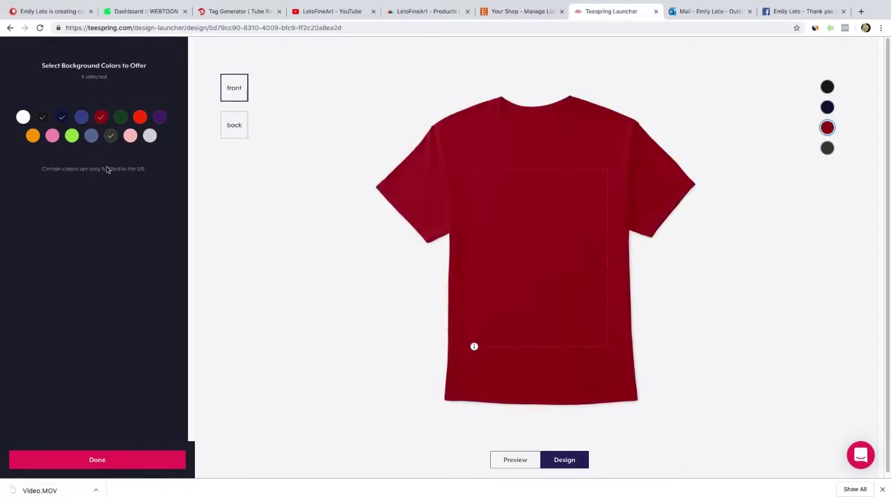
left_click(159, 117)
left_click(171, 460)
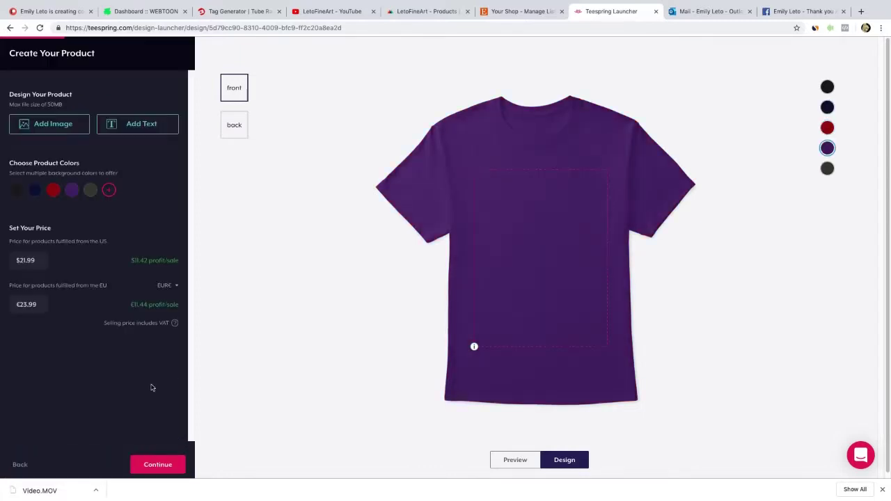
left_click(69, 123)
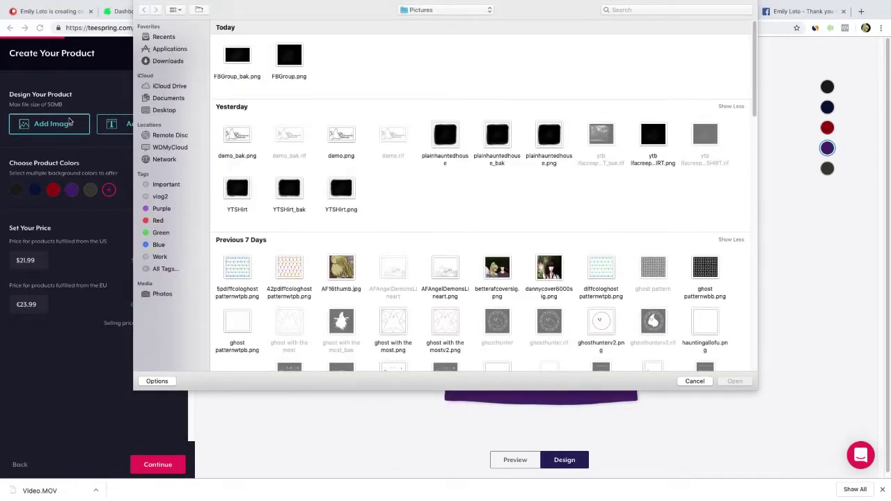
- Upload creepyface.png to the tee front and enlarge it to about 14 inches
left_click_drag(755, 78, 756, 363)
double_click(237, 326)
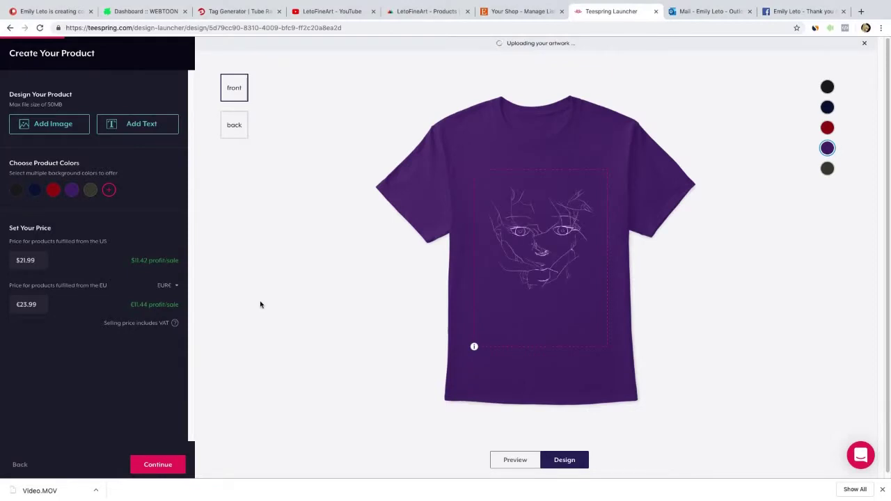
left_click(577, 255)
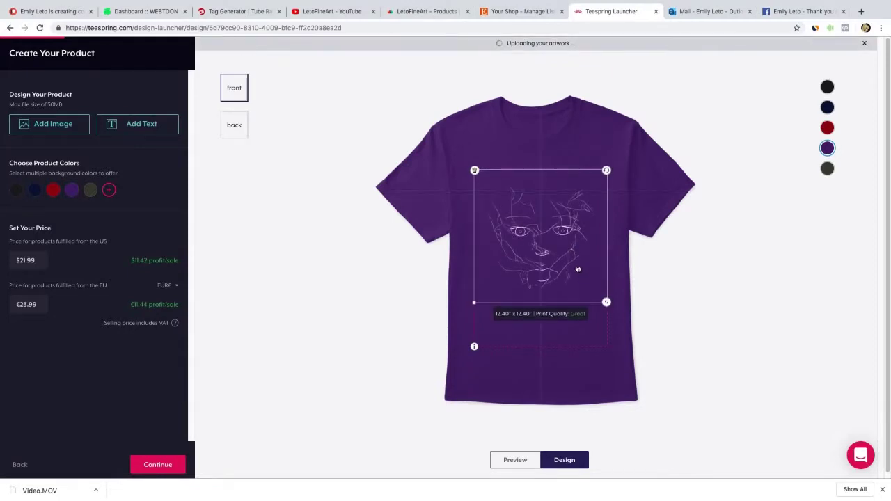
mouse_move(605, 300)
left_mouse_down()
mouse_move(611, 306)
mouse_move(587, 273)
mouse_move(596, 284)
left_mouse_up()
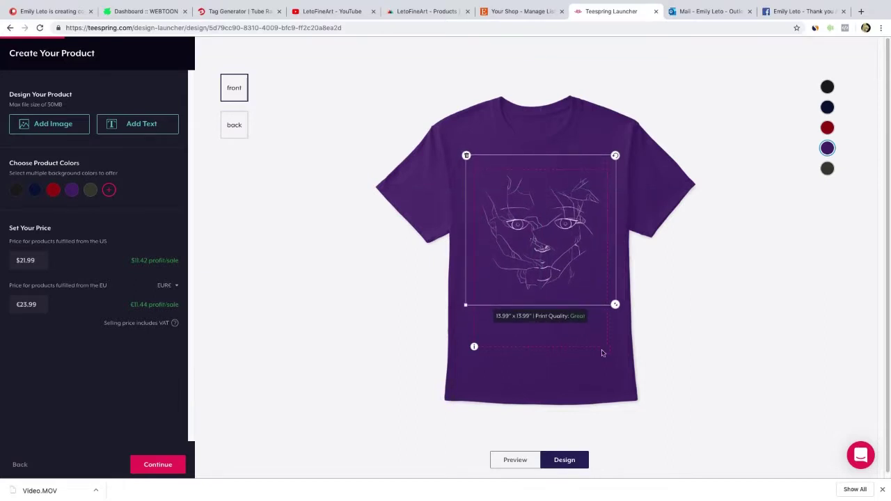
- Preview the design on the black, navy, red, purple and dark grey shirts
left_click(827, 89)
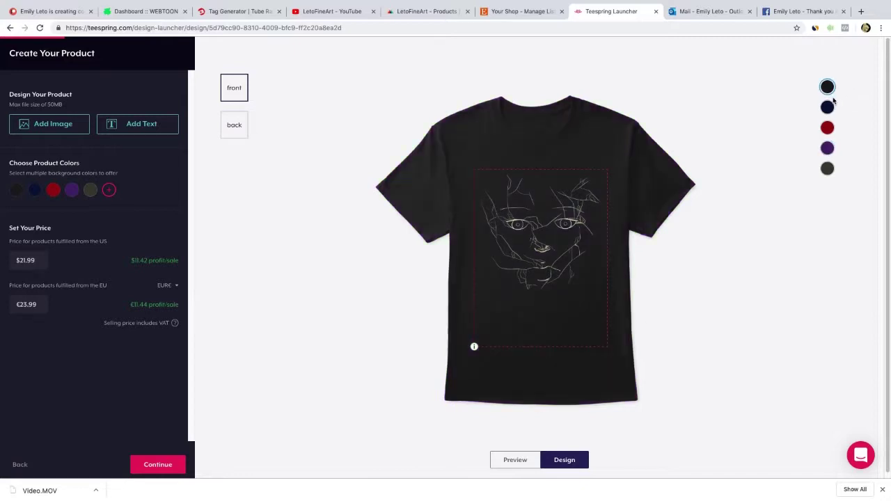
left_click(827, 107)
left_click(828, 129)
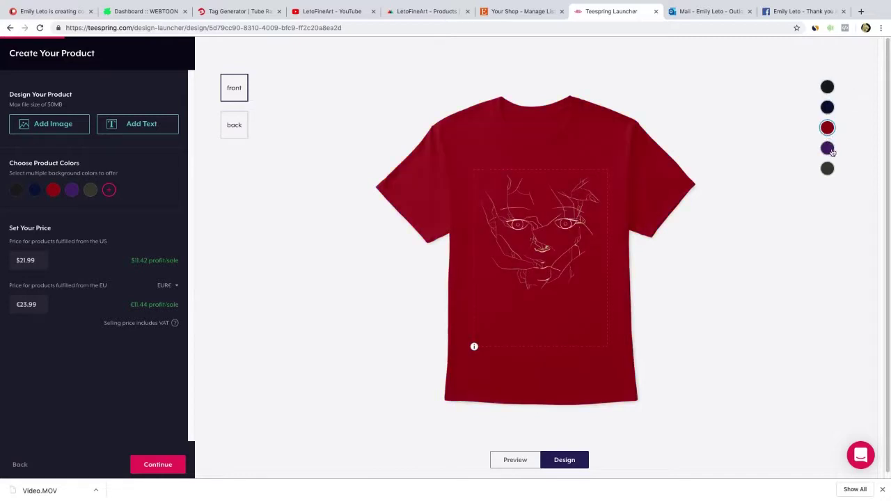
left_click(828, 149)
left_click(827, 169)
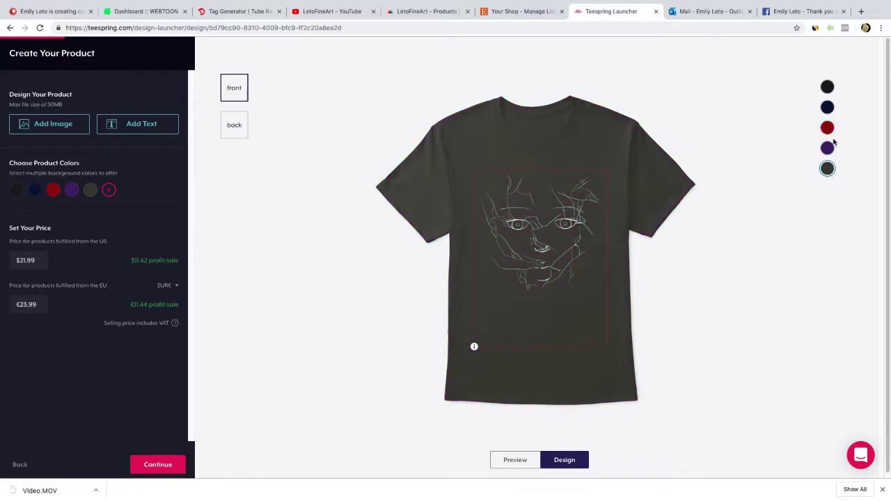
left_click(827, 129)
- Drop red and add slate blue and royal blue to the offered shirt colours
left_click(109, 189)
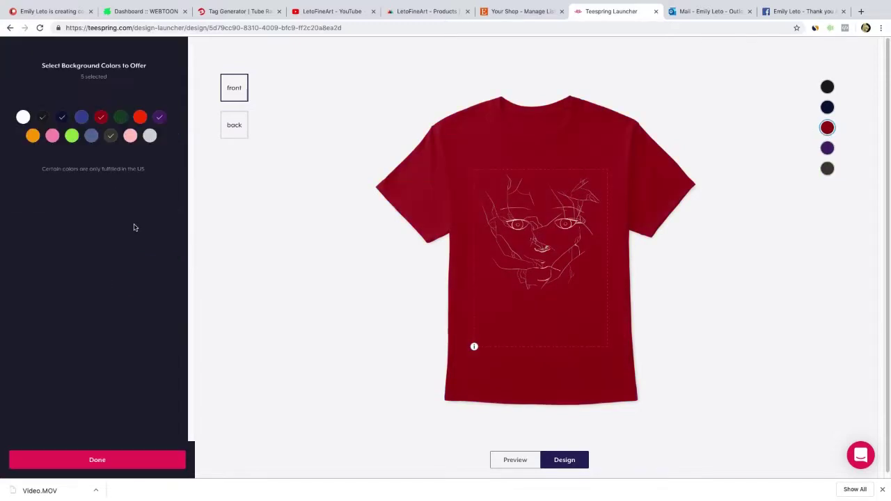
left_click(101, 116)
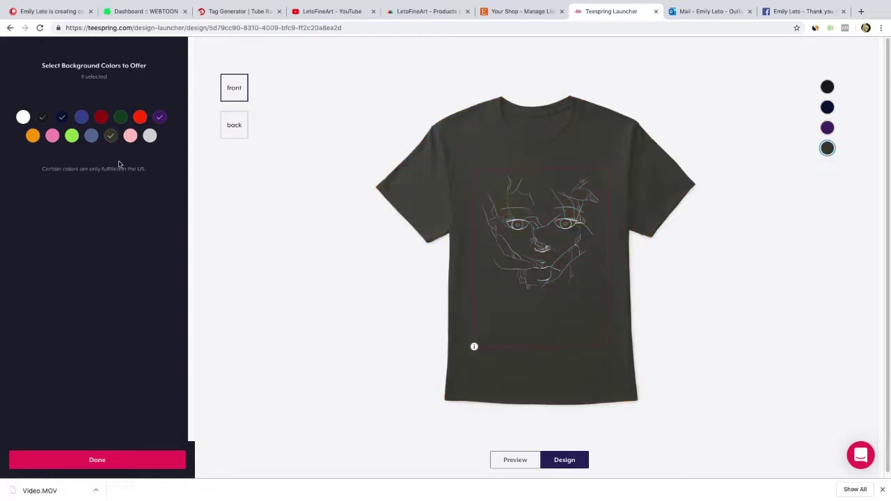
left_click(91, 136)
left_click(82, 117)
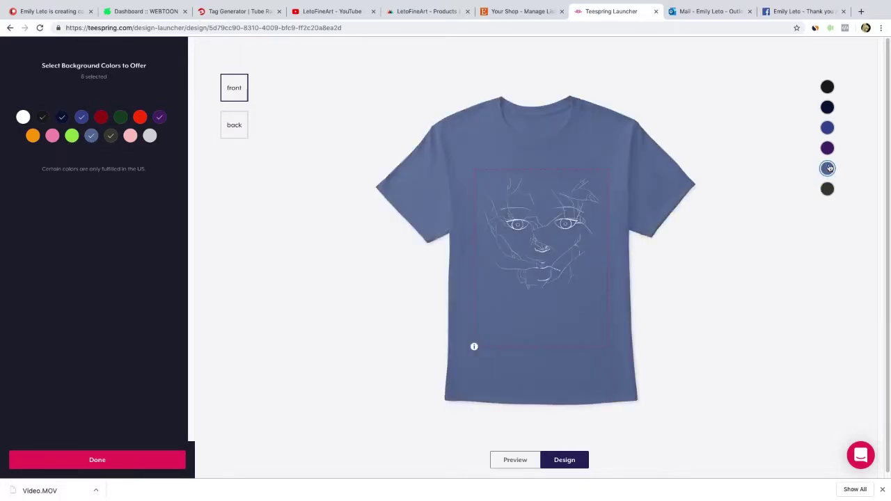
left_click(828, 129)
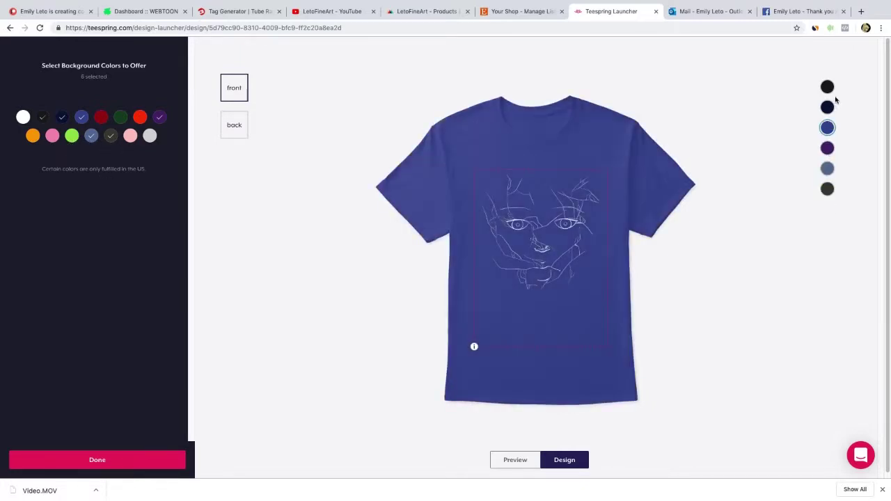
left_click(829, 108)
left_click(827, 86)
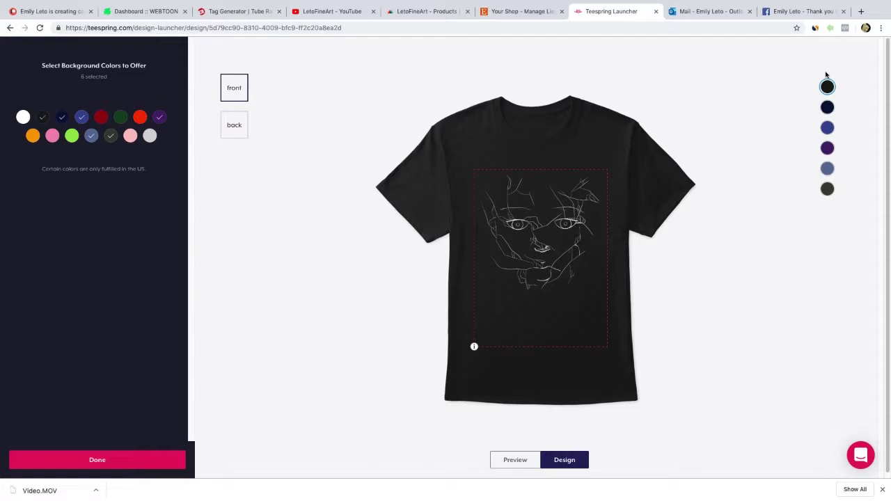
left_click(142, 460)
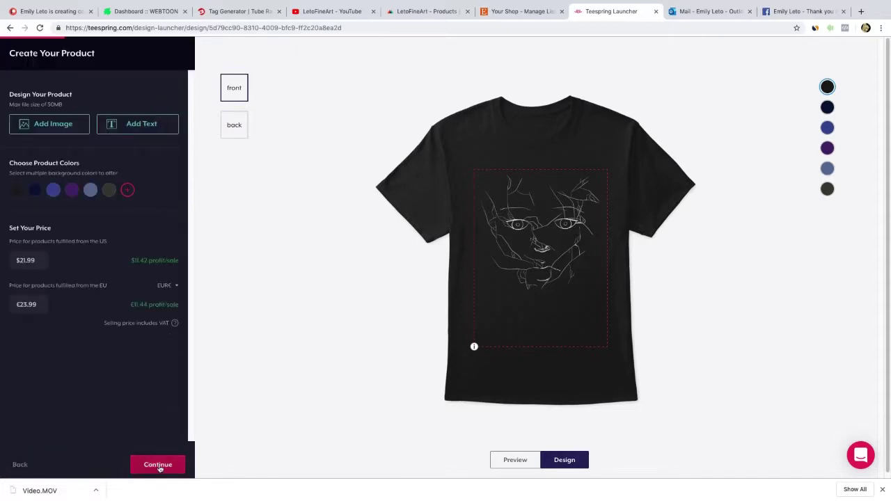
- Move on to extra products and add the Comfort Tee style
left_click(159, 468)
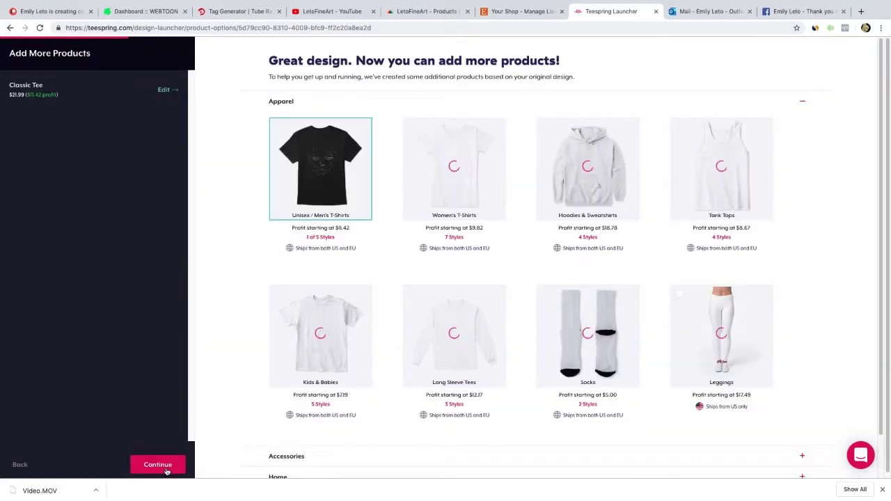
mouse_move(334, 240)
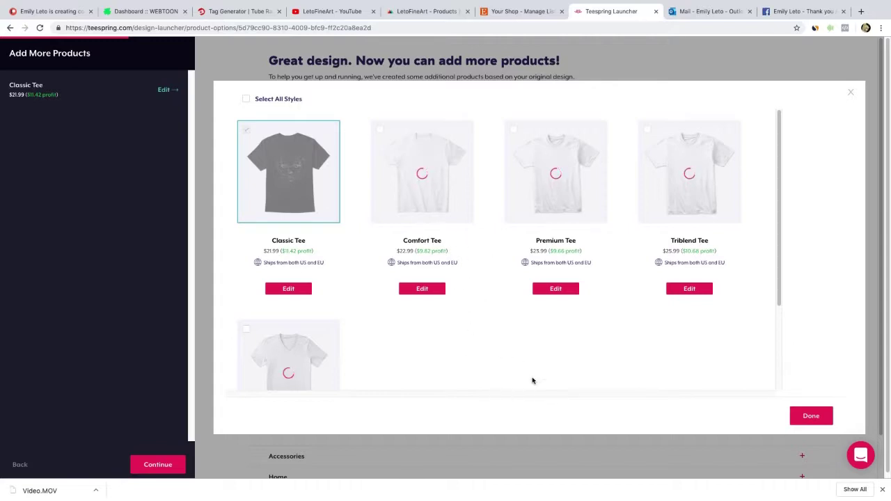
scroll(778, 170, "down", 2)
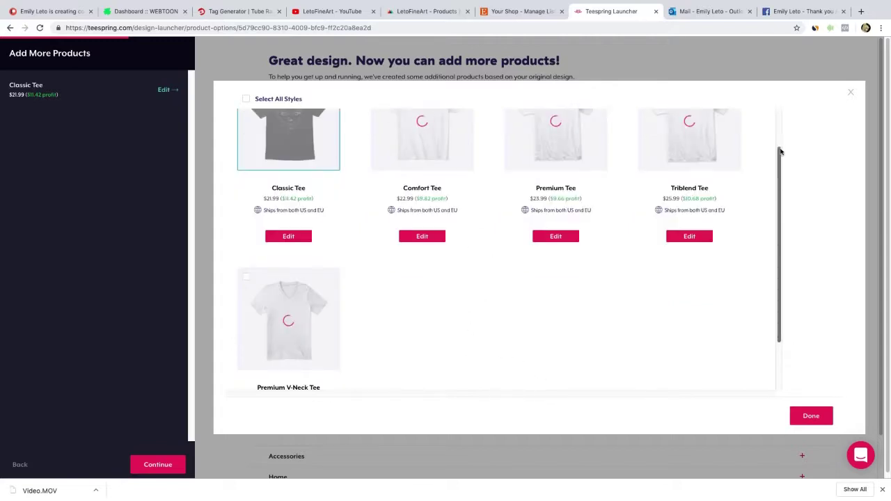
scroll(777, 135, "up", 2)
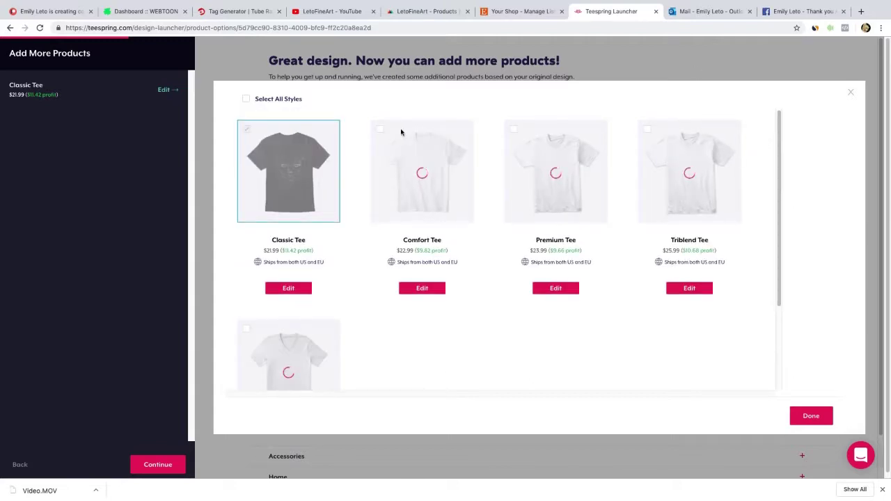
left_click(381, 140)
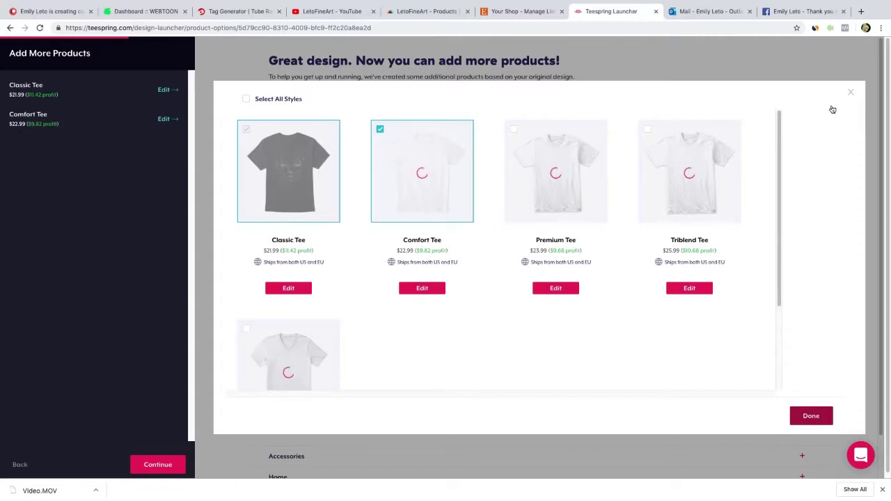
left_click(519, 129)
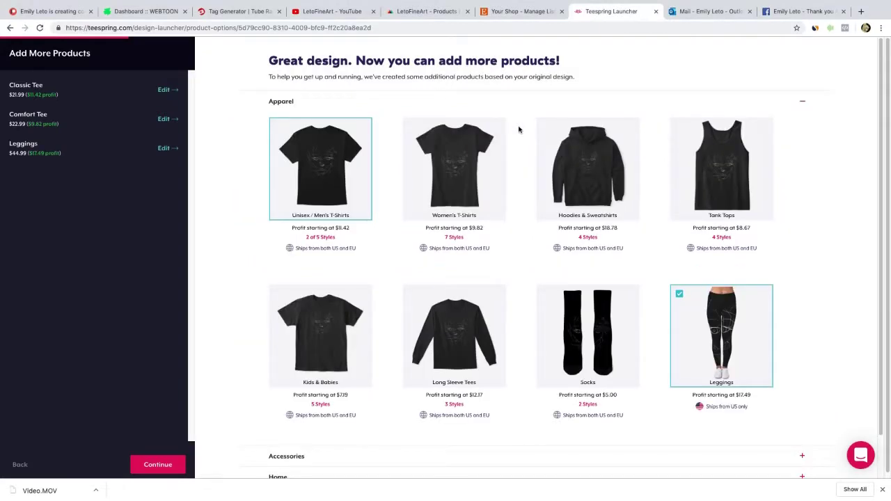
- Add the Women's Comfort, Classic and Boyfriend Tees, repositioning the art on the Comfort Tee
left_click(480, 240)
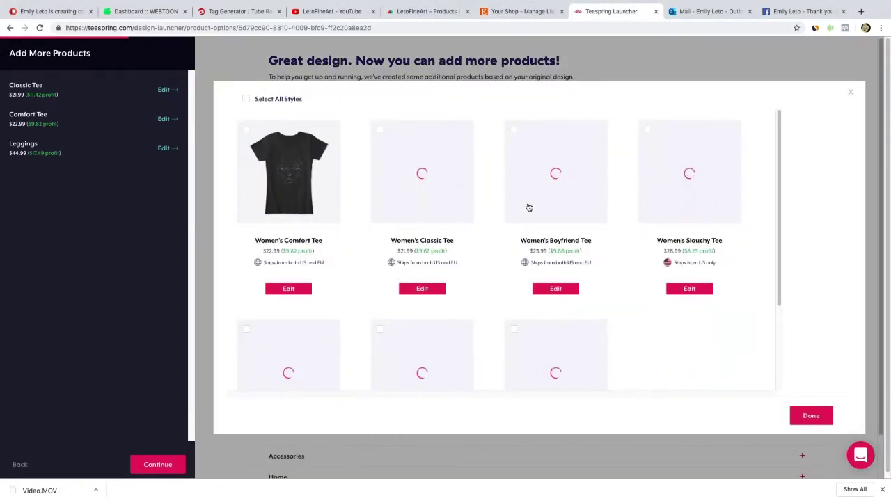
left_click(294, 291)
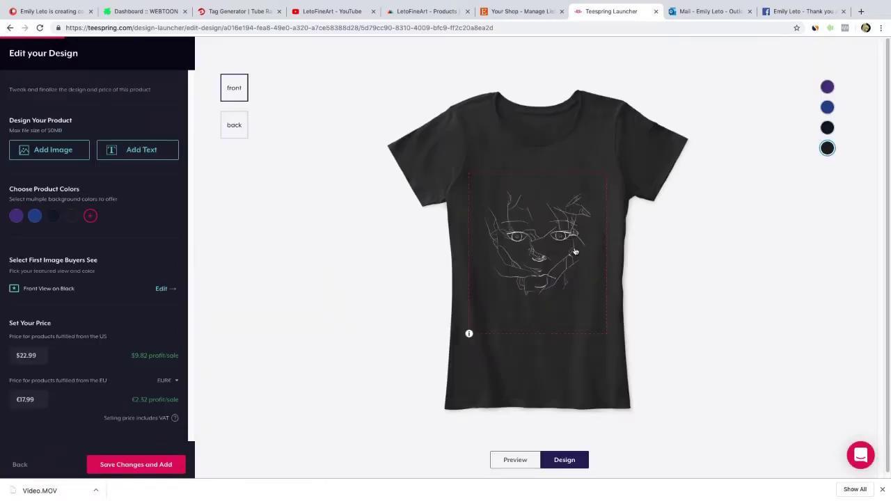
mouse_move(568, 247)
left_mouse_down()
mouse_move(603, 254)
mouse_move(530, 247)
left_mouse_up()
left_click(158, 466)
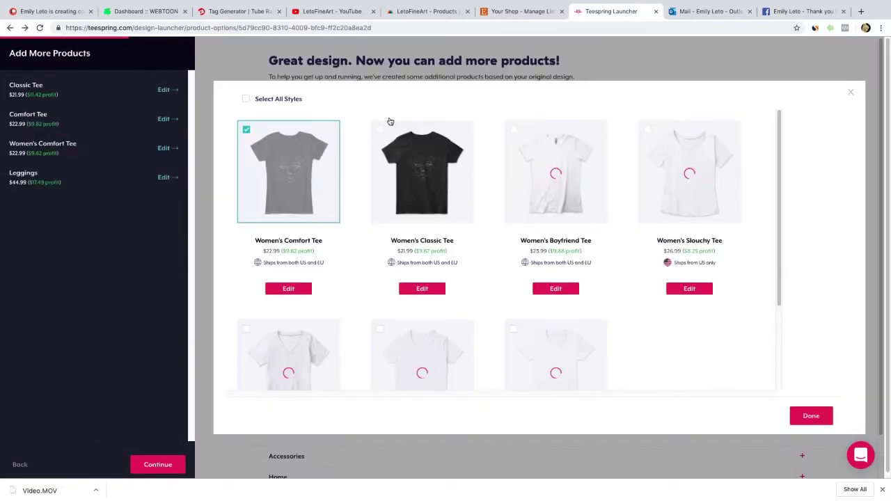
left_click(390, 122)
left_click(544, 124)
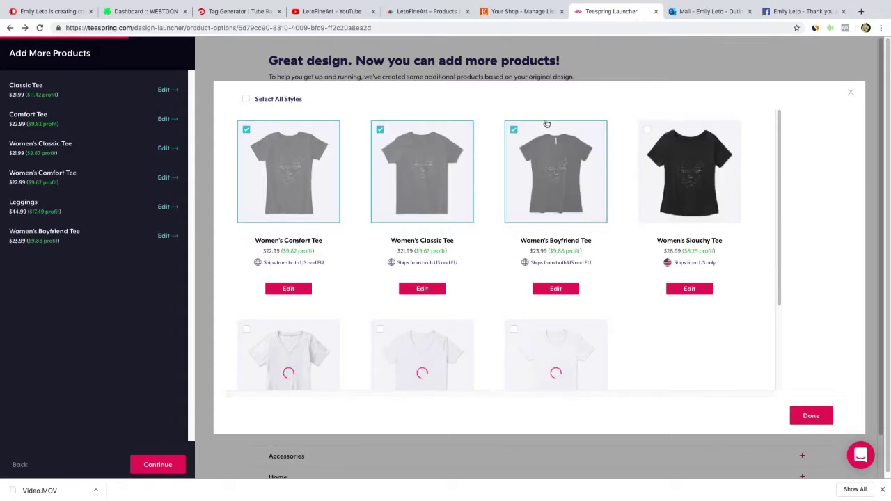
left_click(808, 420)
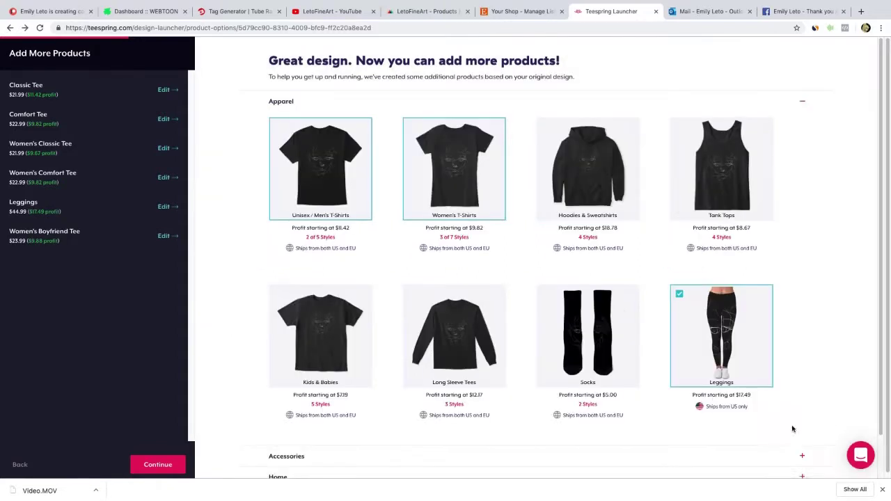
- Review the unisex T-shirt styles and finish the T-shirt selection
left_click(345, 240)
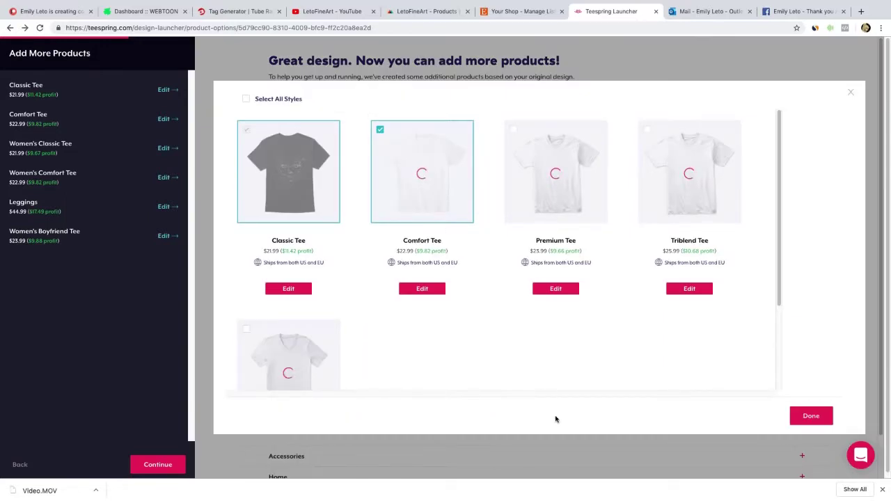
scroll(780, 202, "down", 1)
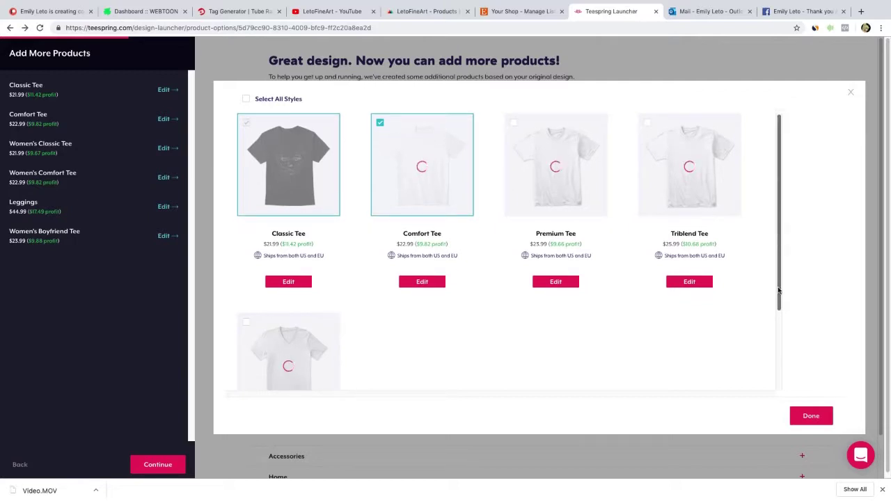
scroll(781, 307, "down", 3)
scroll(787, 129, "up", 3)
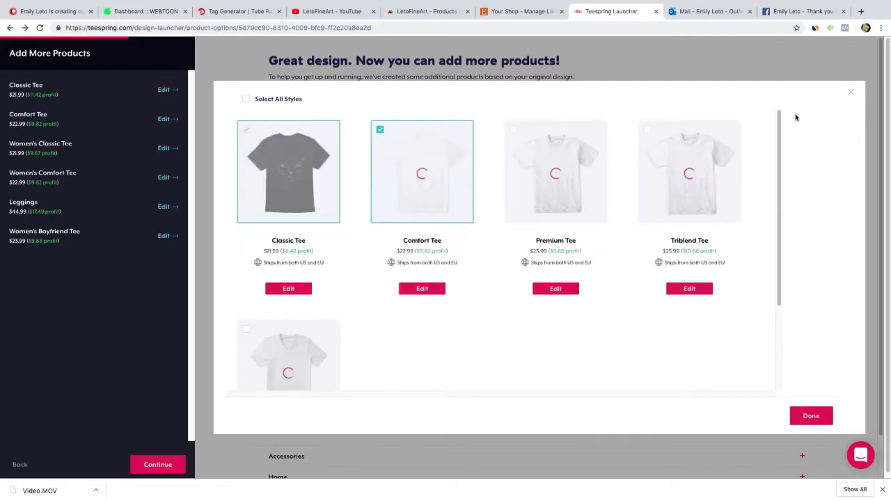
left_click(851, 92)
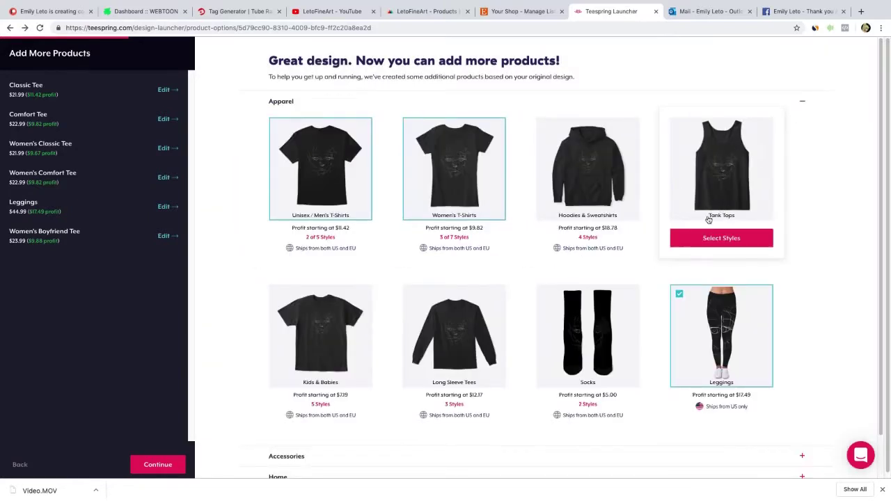
- Add the Classic, Premium and Women's Flowy Tank Top styles
left_click(728, 241)
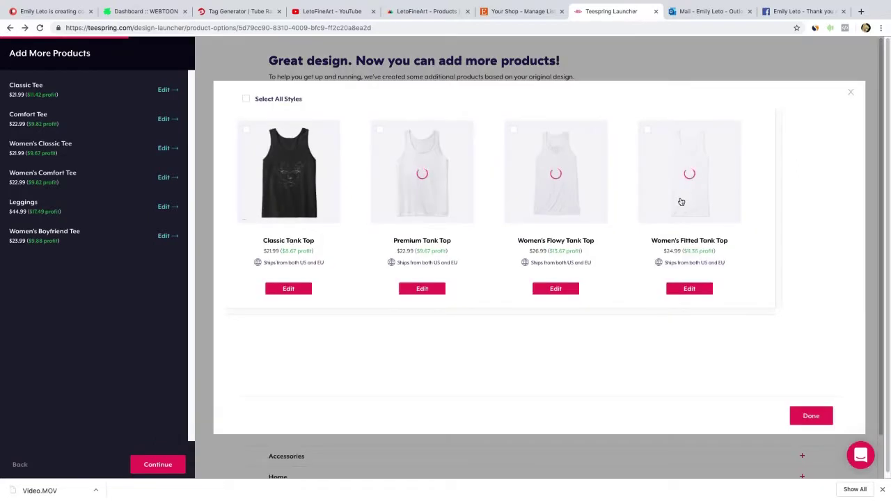
left_click(259, 122)
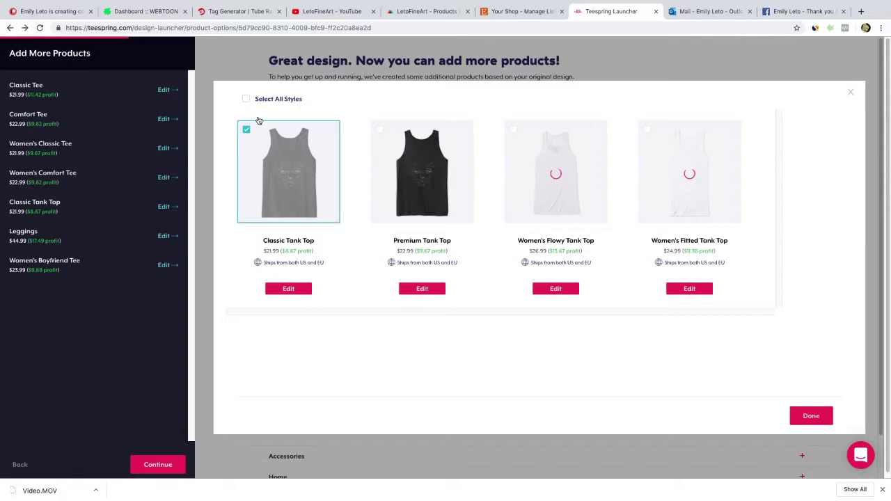
left_click(383, 132)
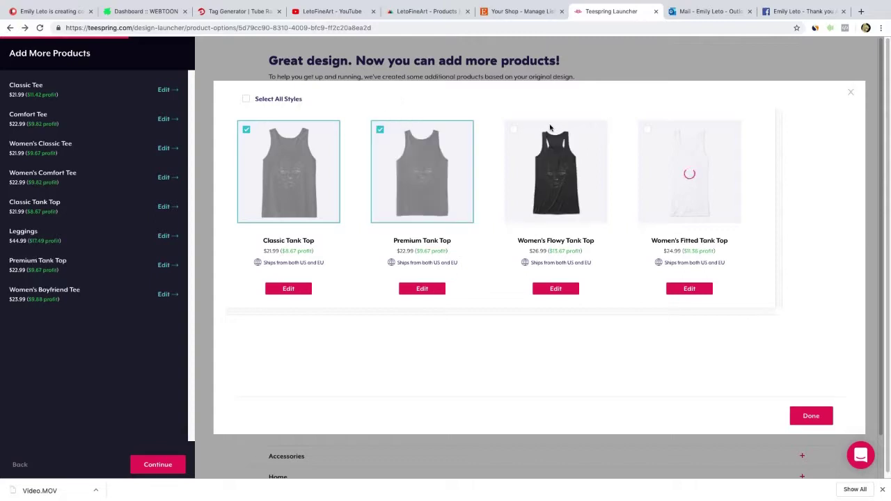
left_click(520, 124)
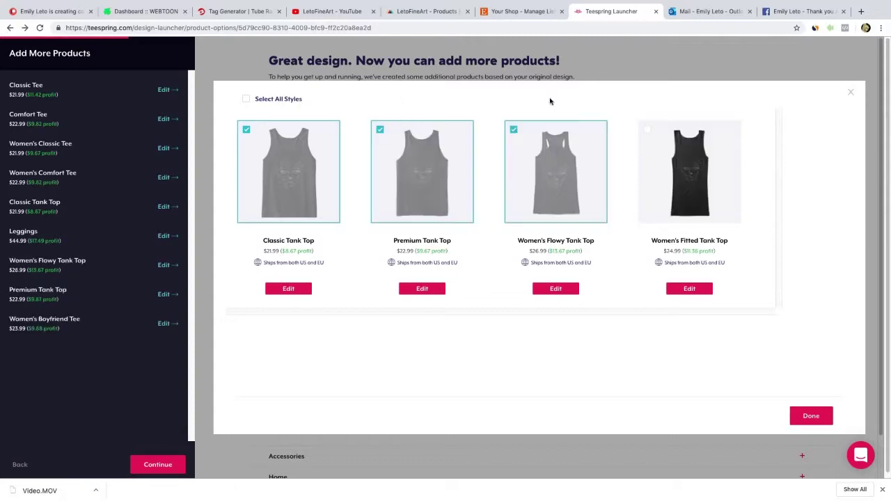
left_click(802, 416)
- Add the Classic and Women's Flowy Long Sleeve Tee styles
scroll(823, 271, "down", 1)
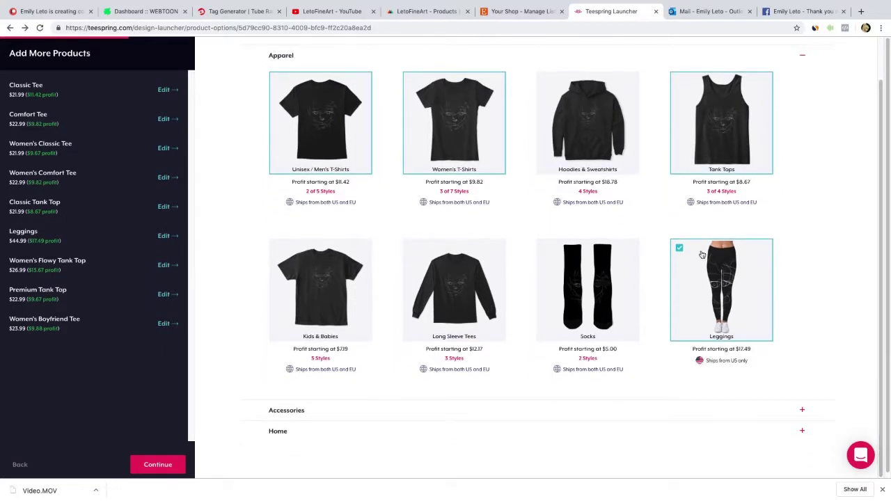
left_click(473, 355)
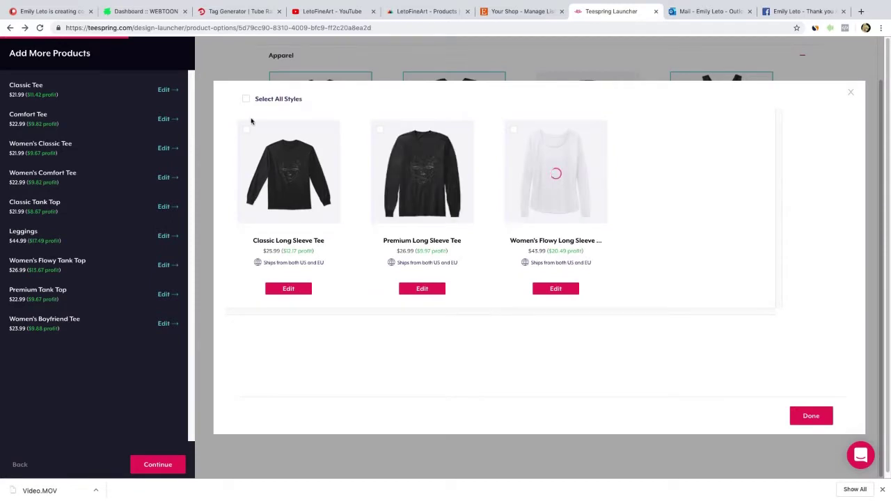
left_click(247, 130)
left_click(516, 131)
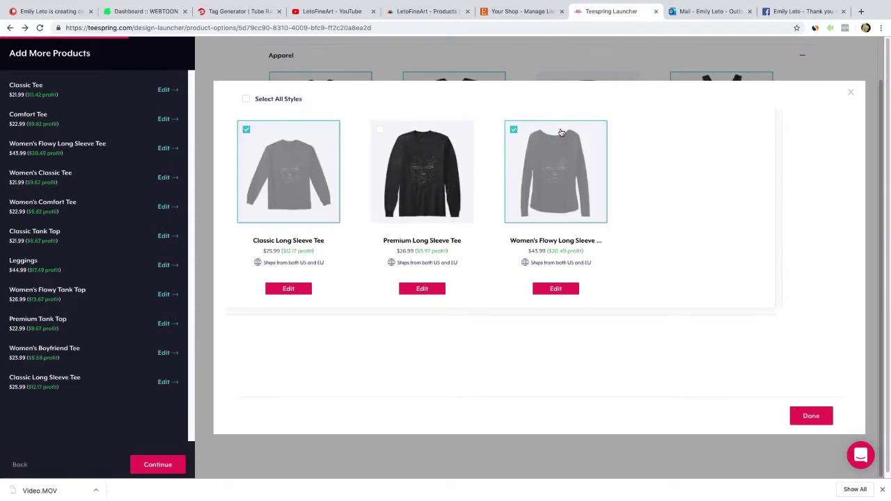
left_click(799, 421)
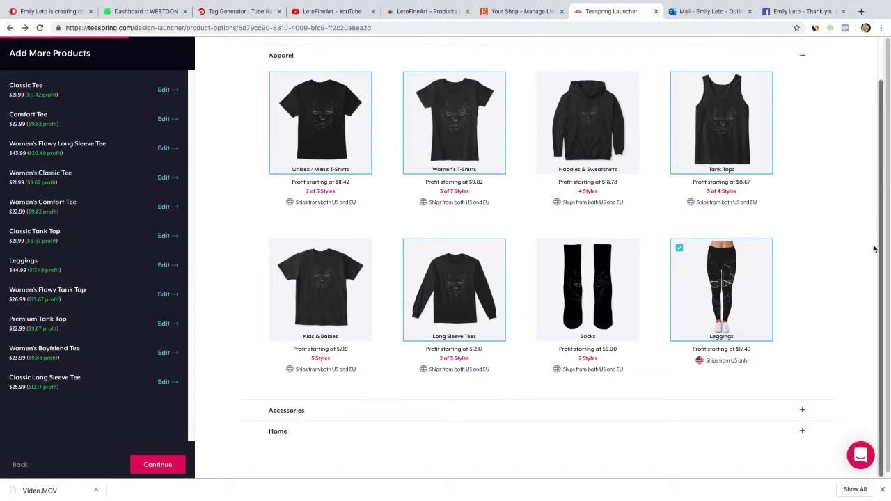
- Browse the Accessories and Home products and remove Leggings
left_click(801, 411)
scroll(871, 262, "down", 3)
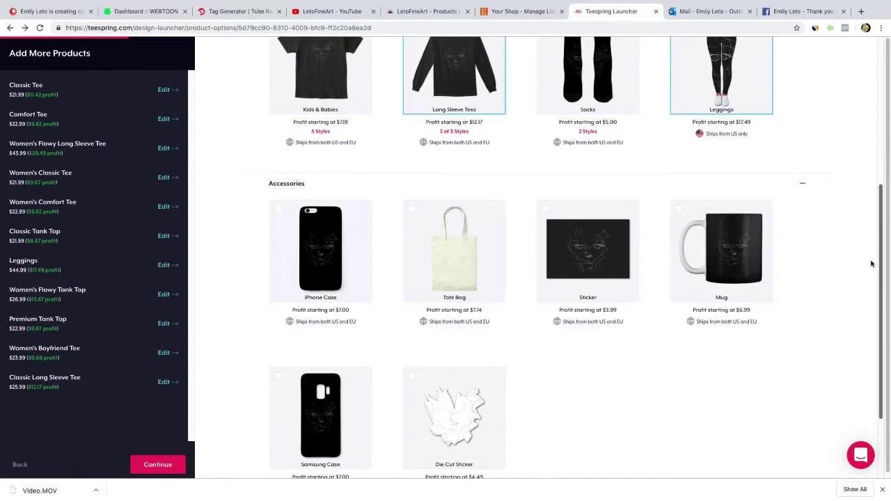
scroll(871, 263, "down", 2)
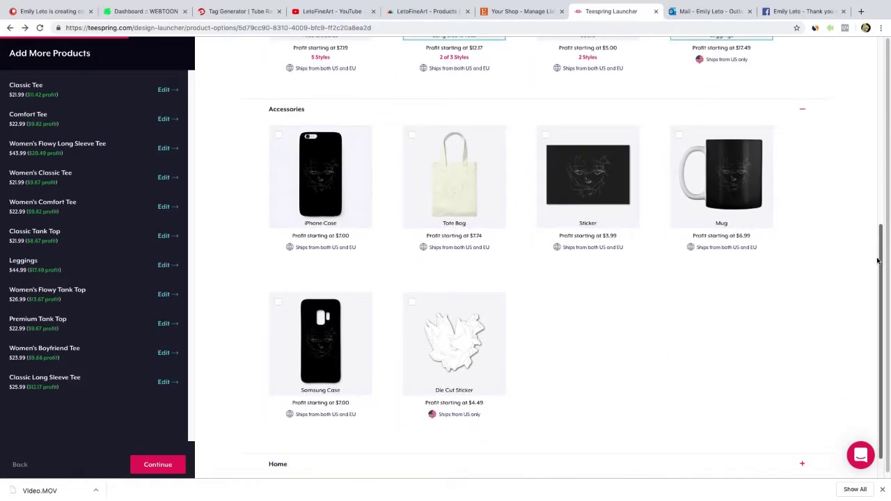
mouse_move(877, 261)
left_mouse_down()
mouse_move(877, 280)
mouse_move(878, 178)
left_mouse_up()
scroll(869, 342, "down", 3)
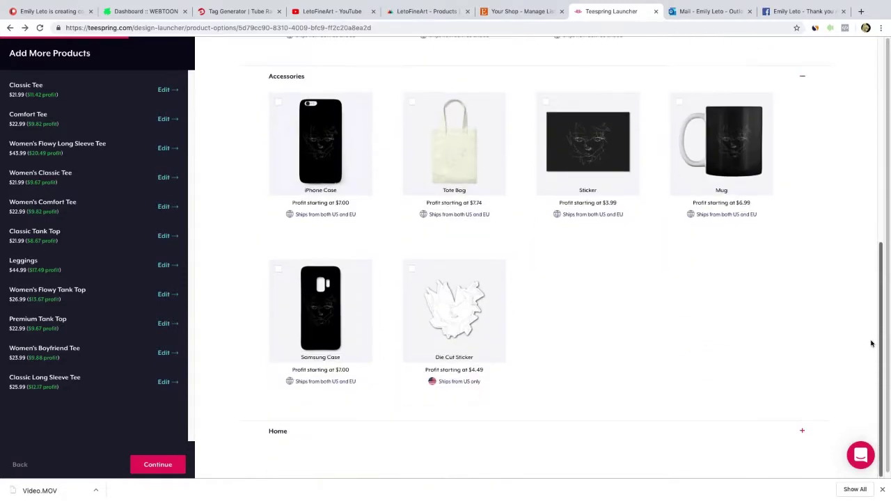
scroll(870, 285, "down", 2)
scroll(870, 285, "down", 1)
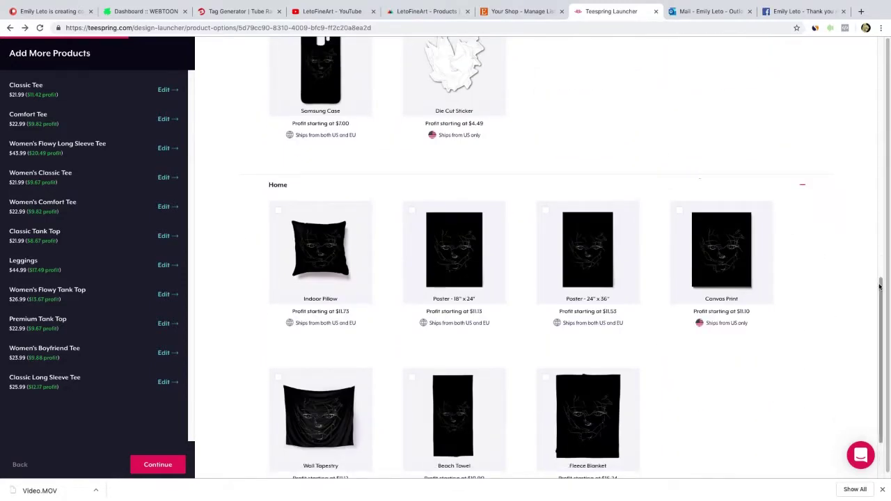
mouse_move(882, 285)
left_mouse_down()
mouse_move(883, 319)
mouse_move(888, 59)
left_mouse_up()
left_click(688, 249)
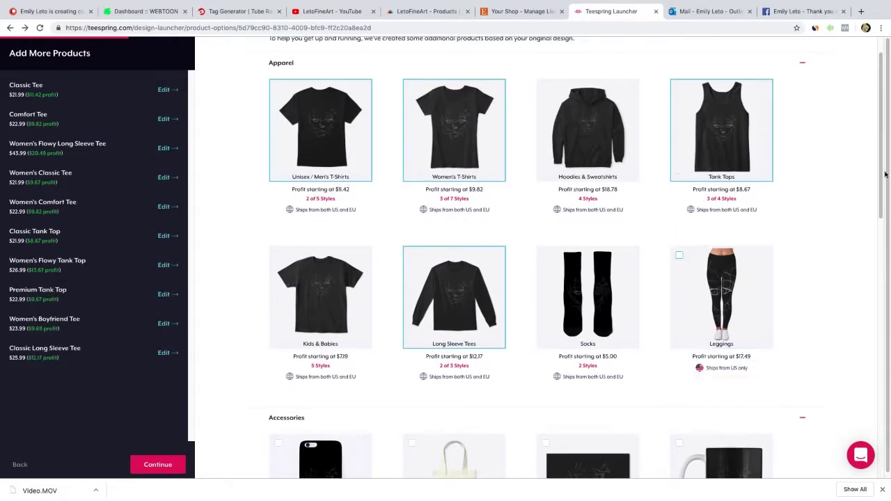
scroll(885, 125, "up", 1)
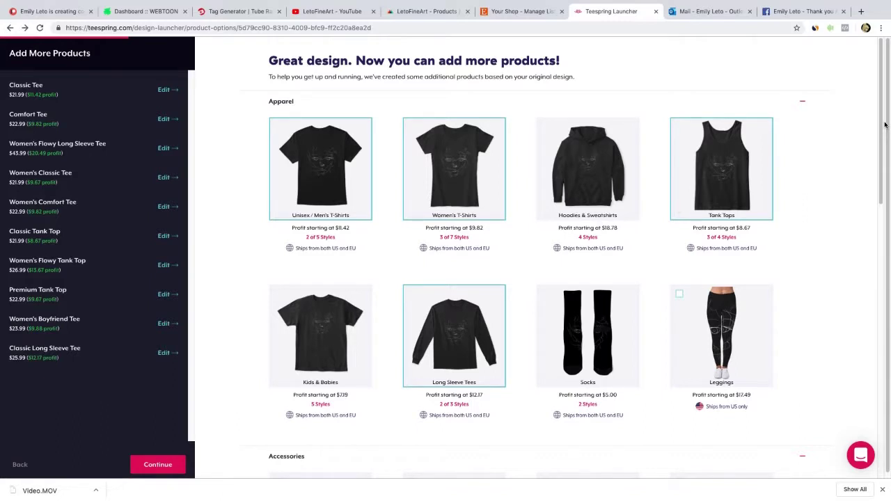
- Continue to the listing page and enter the title 'Paranormal Haunted Shattered Doll Face'
left_click(155, 465)
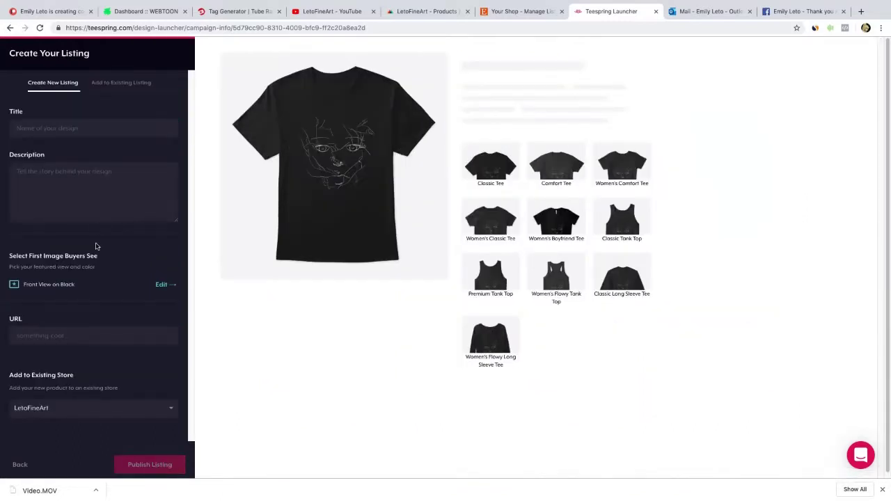
left_click(136, 122)
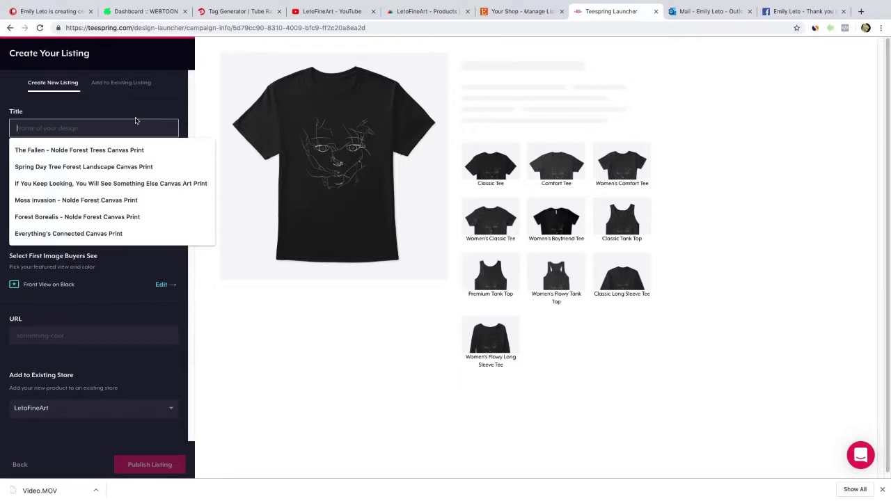
type("Paranormal Haunted Shattered Doll")
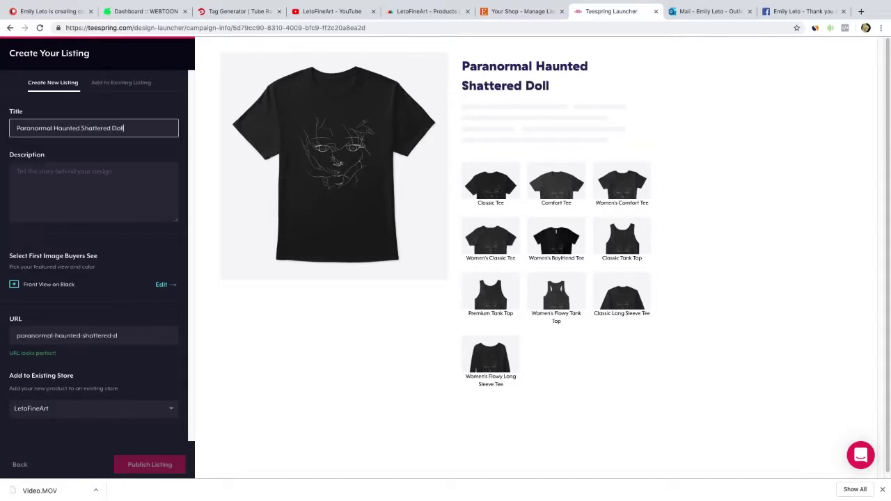
type(" Face")
left_click(85, 176)
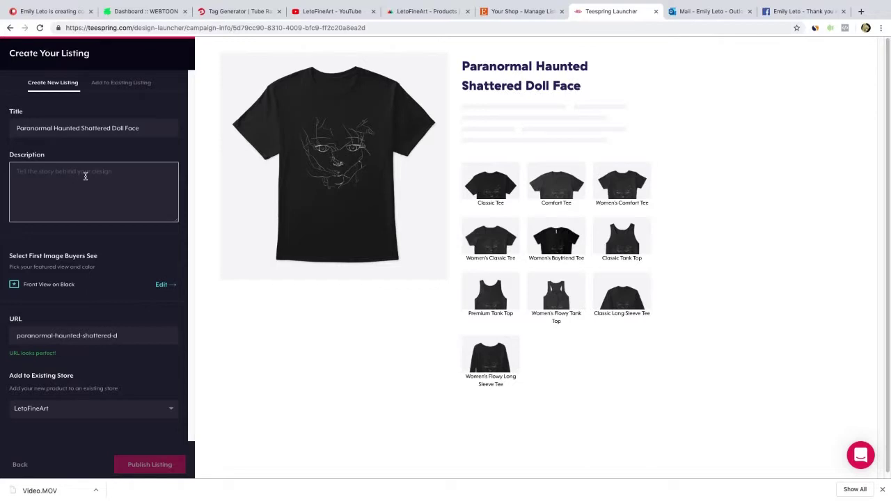
- Type the description opening 'When I was a kid, I used to have two or three porcelain dolls…'
type("When I")
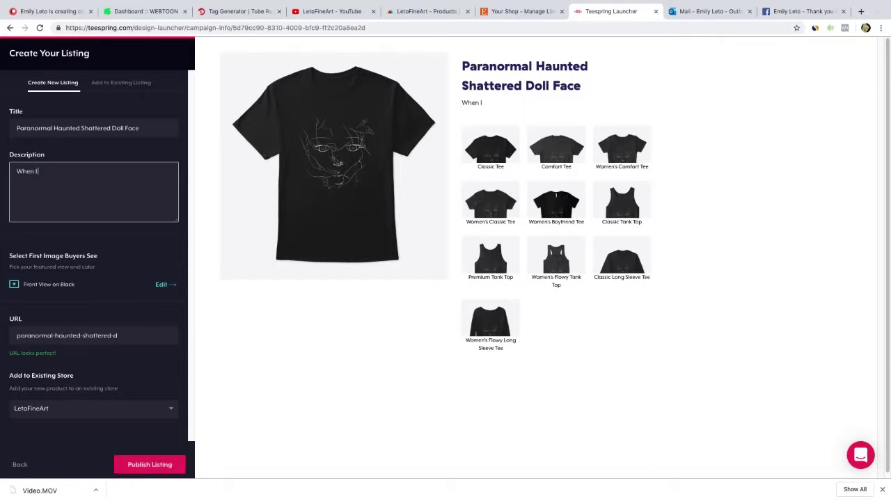
type(" was a kid, I used to have")
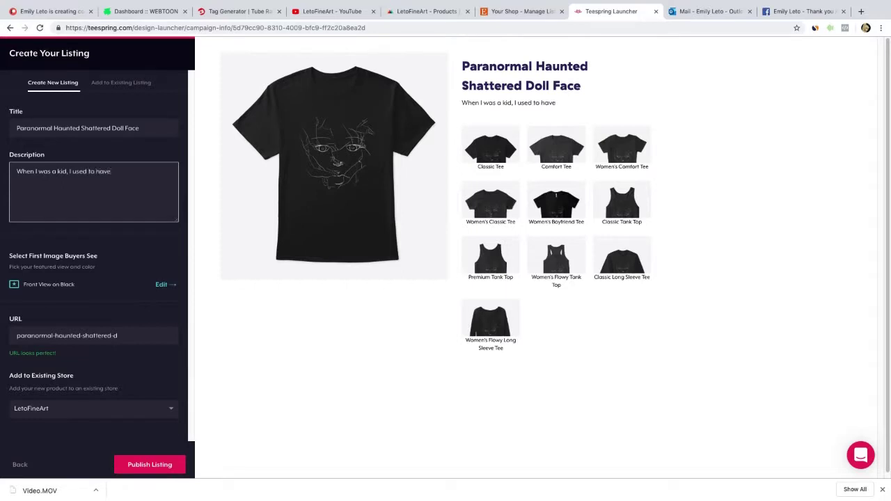
type(" two or three")
type(" porcelin")
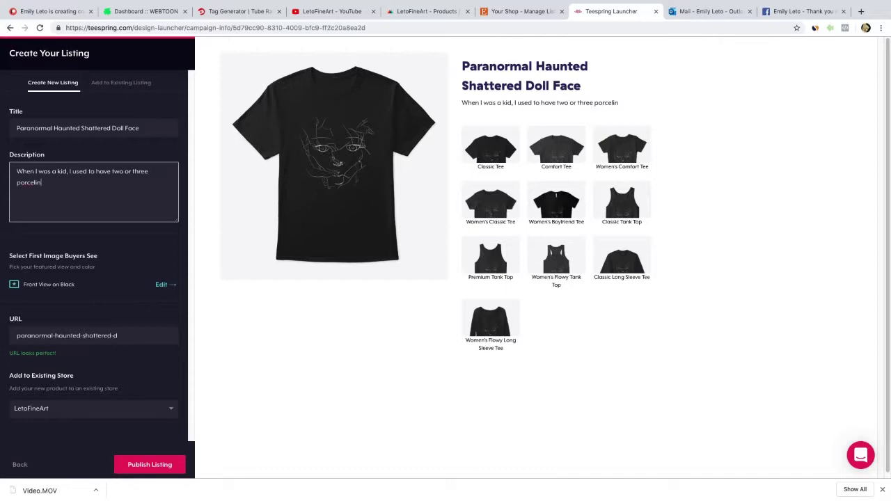
key("BackSpace")
key("BackSpace")
type("in")
key("BackSpace")
type("lain ")
type("dolls that woul")
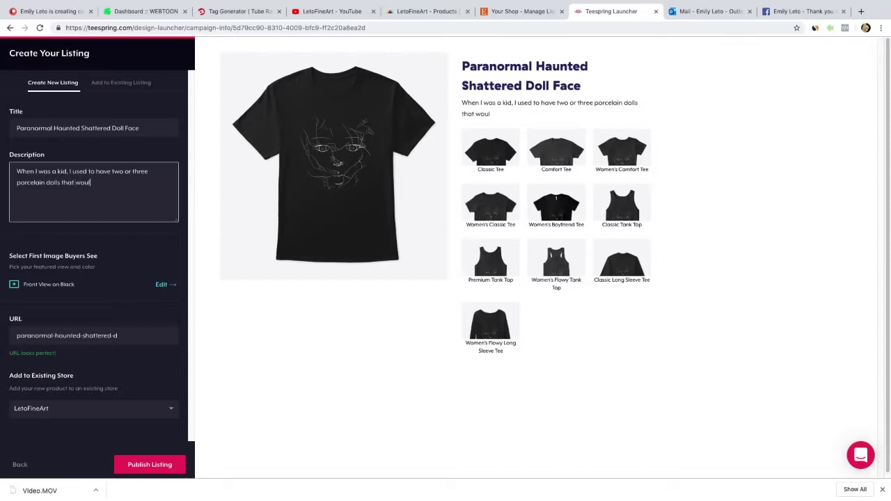
type("d sit a to")
type("p a wood")
type("en shelf on my wall.")
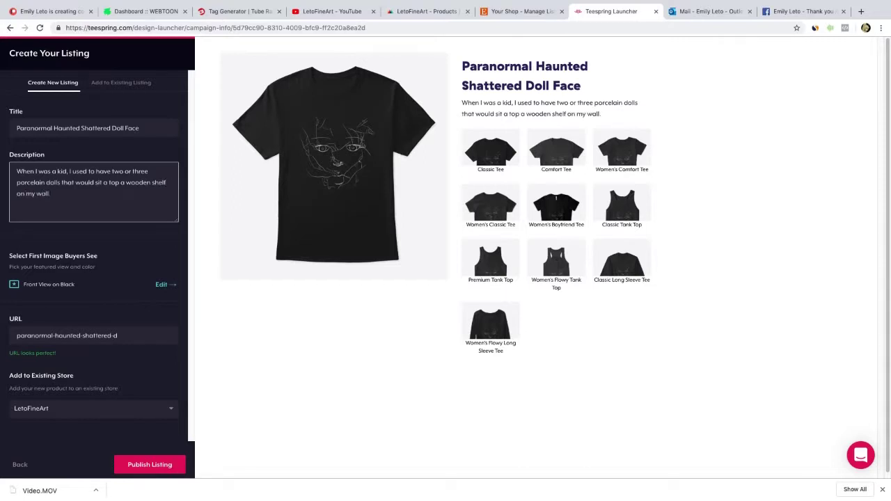
type("M")
type("y mom used t")
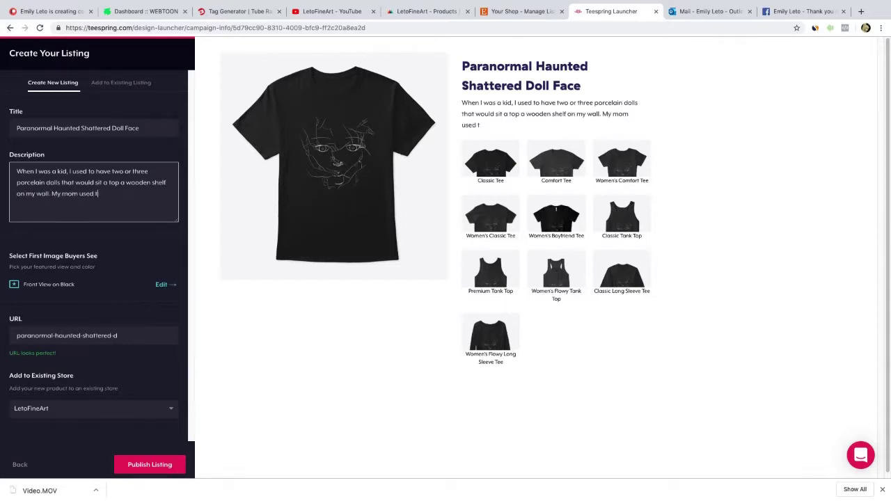
type("o tell me storie")
type("f how bwf")
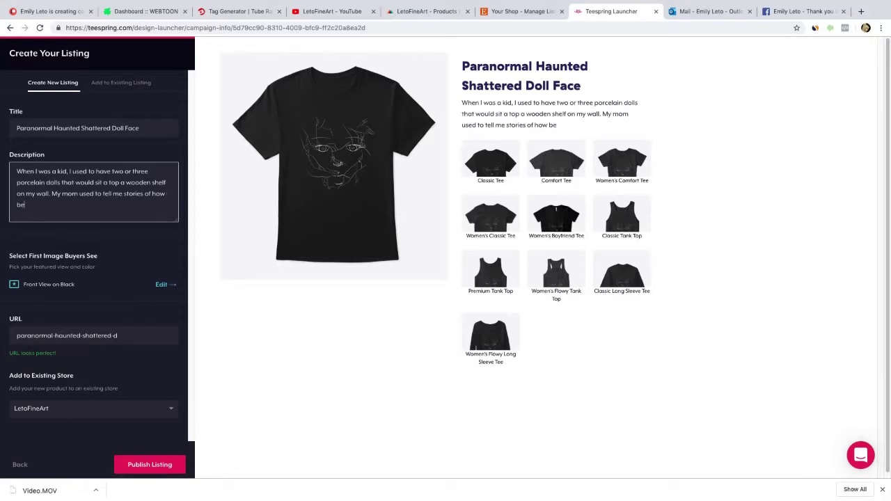
type("fore she would be")
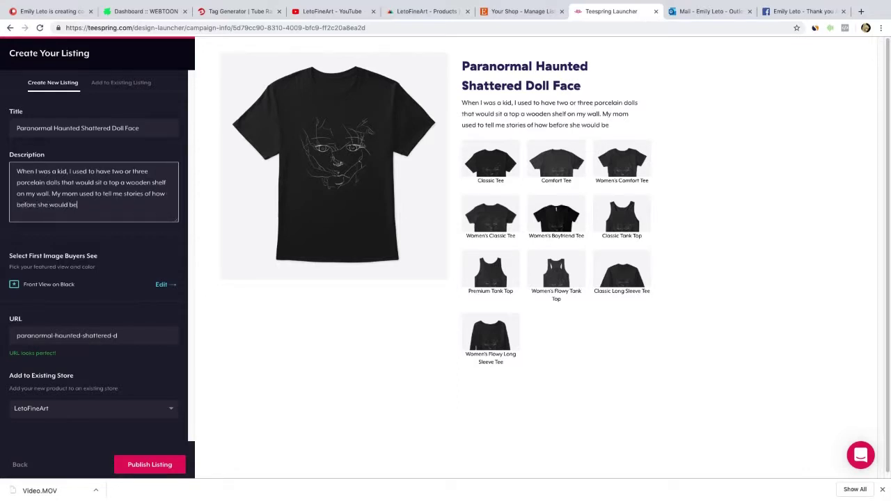
- Finish the doll story, adding that the dolls moved overnight and the shelf was unreachable
key("BackSpace")
key("BackSpace")
type("put me to bed.")
key("BackSpace")
type(", they woul")
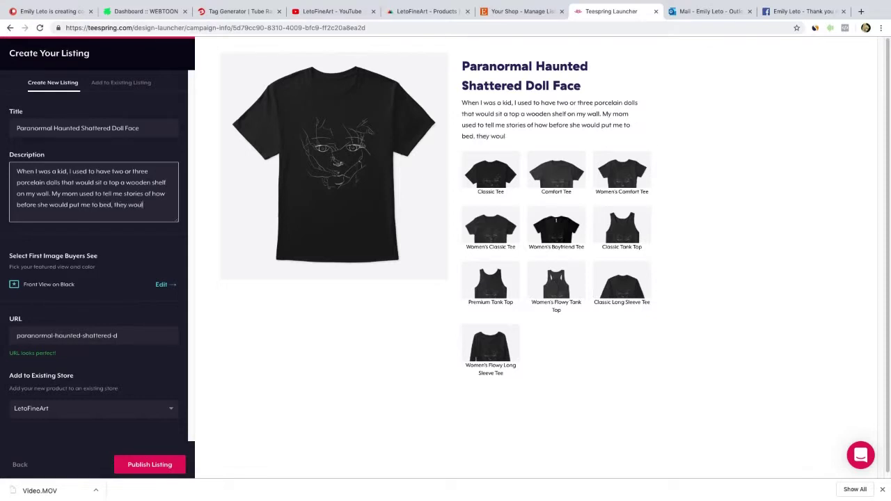
type("d be facing t")
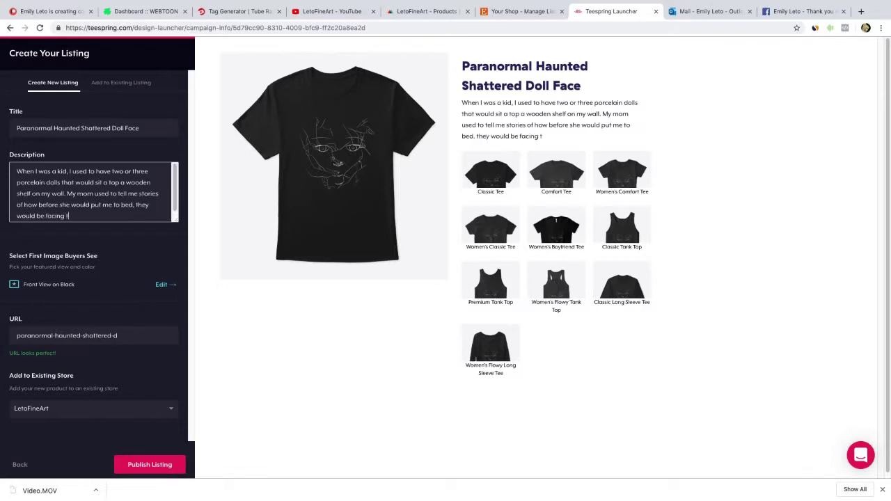
type("he normal direction,")
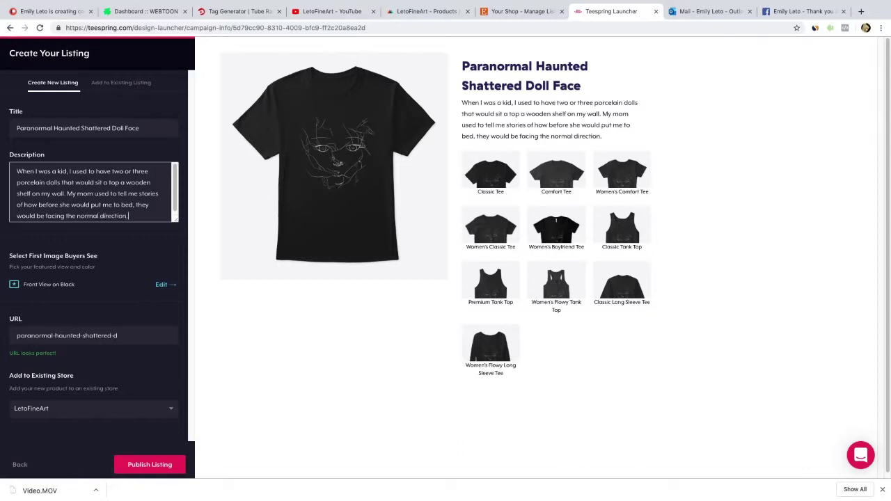
type(" and in the morningm")
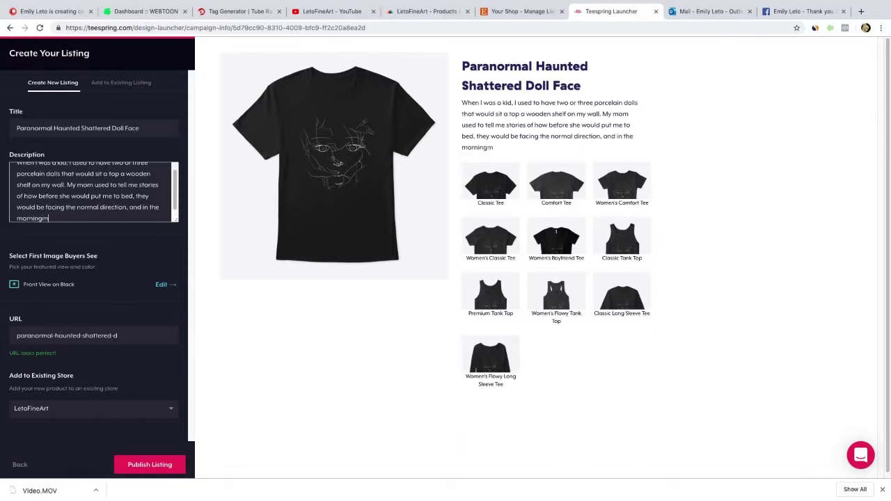
type(" of the dolls would be f")
type("acing backwards...... old")
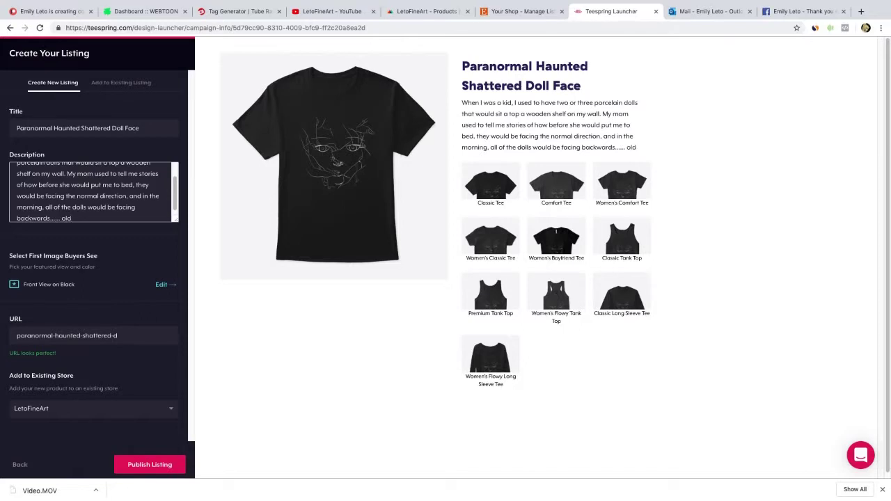
type("-looking dolls")
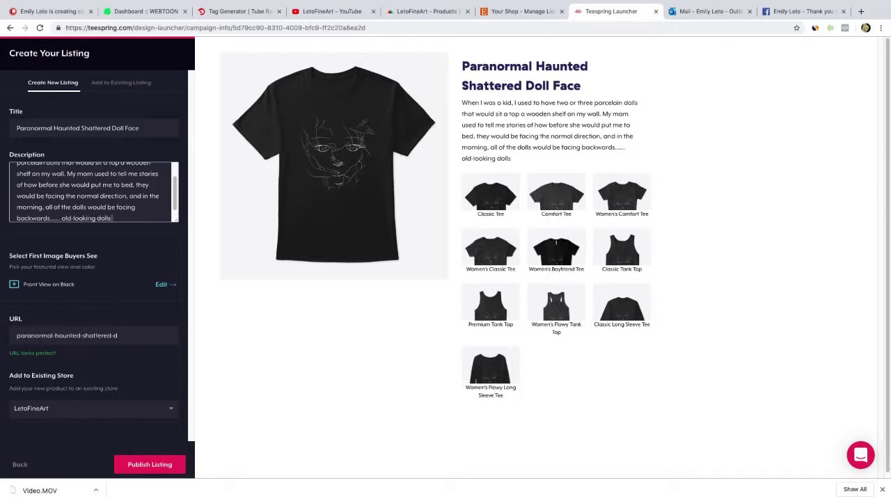
type(" give me the creeps.")
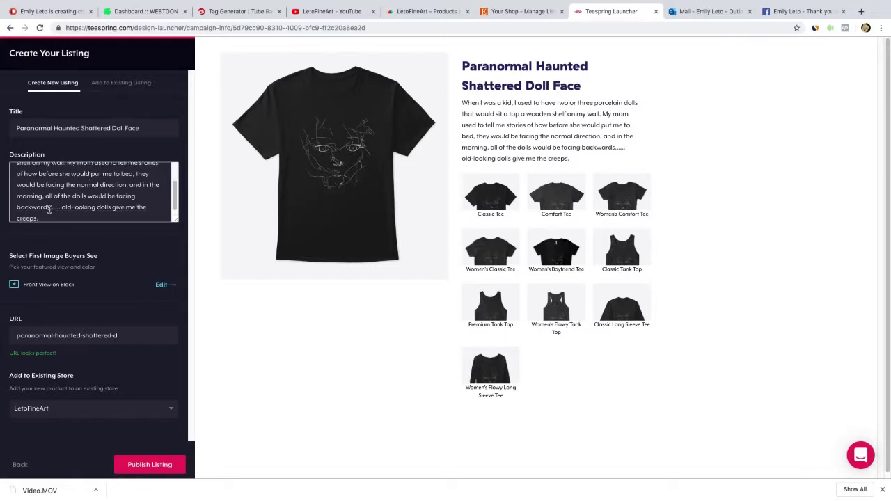
left_click(53, 207)
type("I don't")
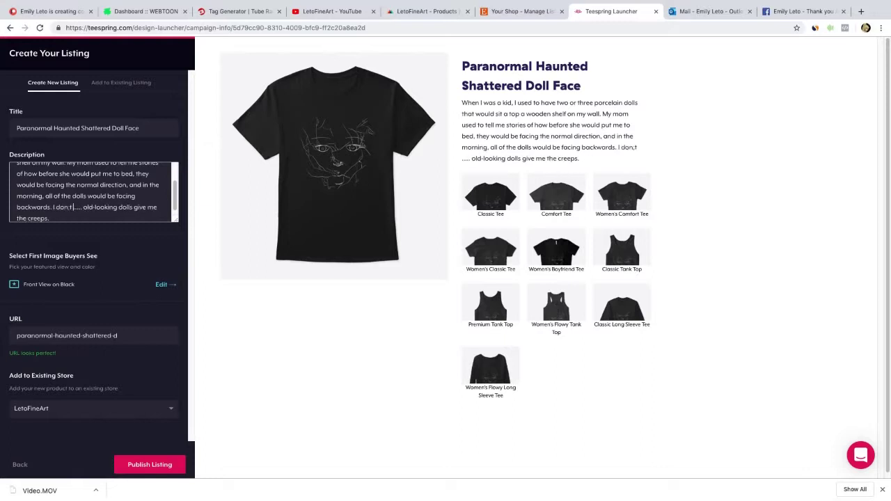
type(" ever remember m")
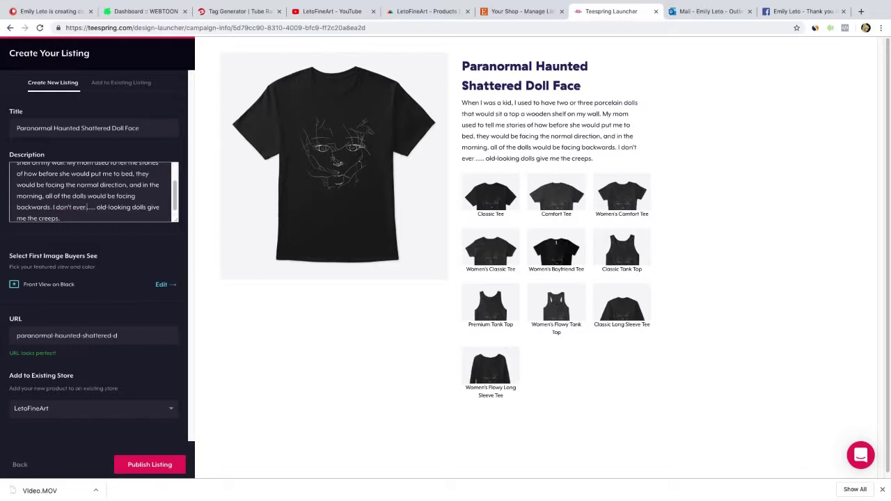
type("oving them")
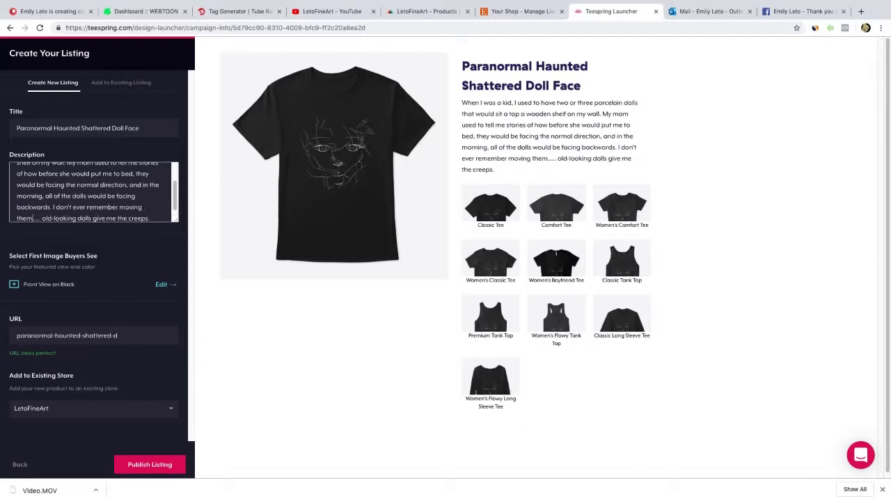
type(", and at the time")
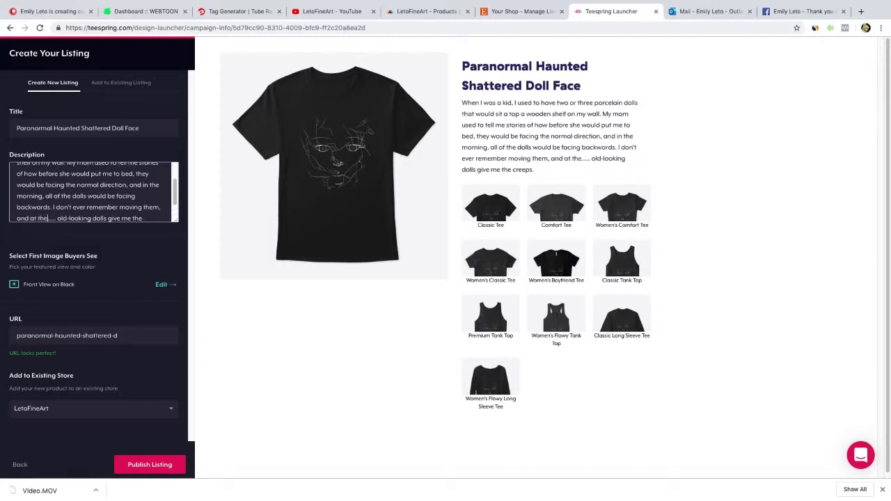
type(", the")
key("BackSpace")
key("BackSpace")
key("BackSpace")
type("I couldn't reach the shelf even if I wanted to move them")
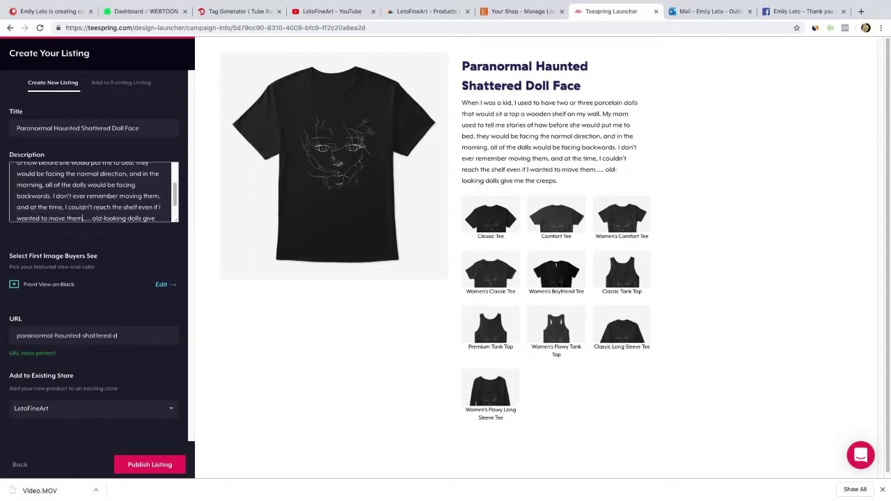
scroll(174, 192, "down", 2)
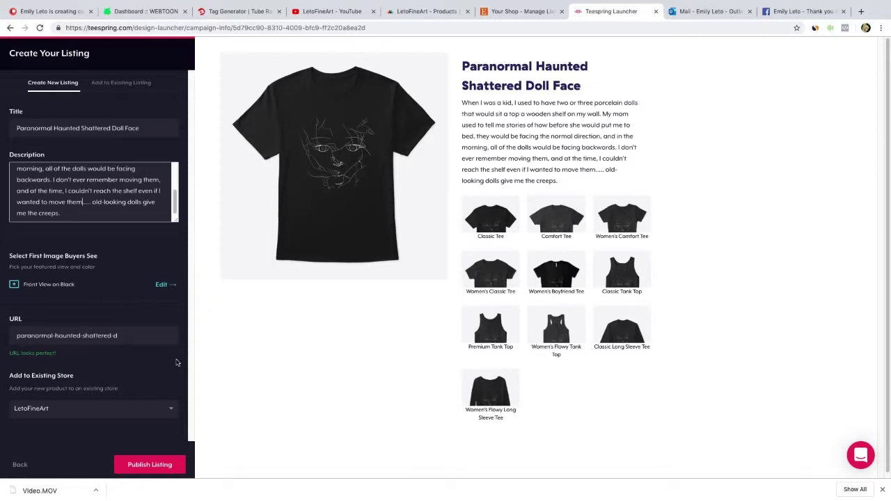
- Publish the listing, decline paid marketing, and go to the Printful tab
left_click(148, 465)
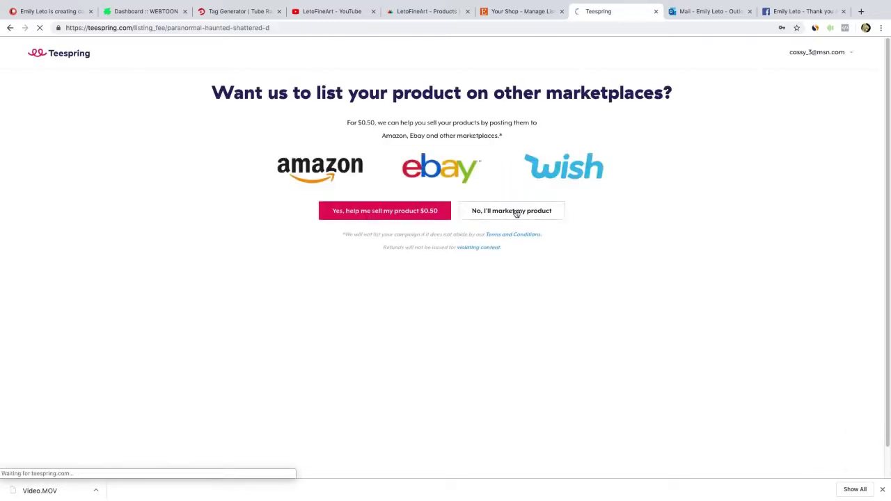
left_click(515, 213)
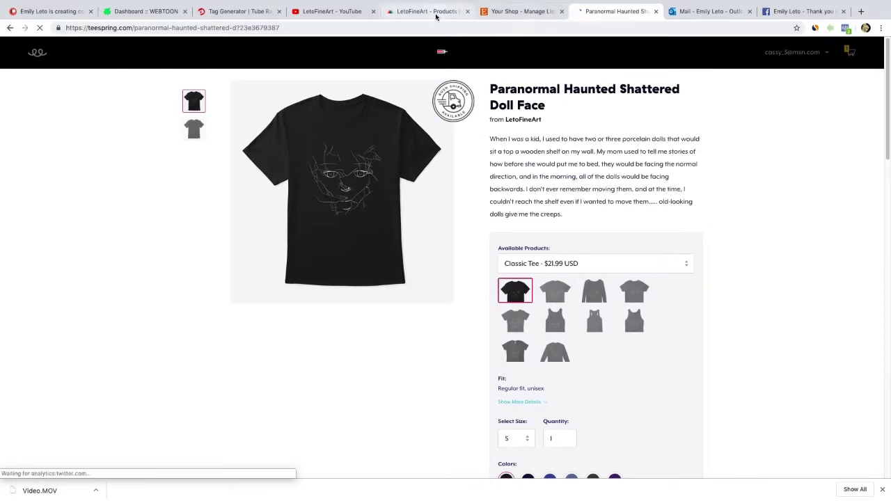
left_click(435, 13)
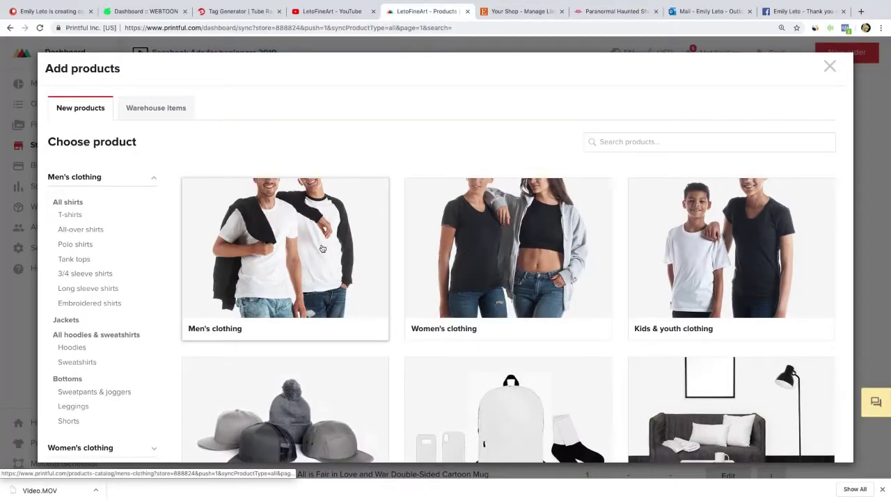
- Choose the Gildan 64000 Unisex Basic Softstyle T-Shirt and upload creepyface.png for its design
left_click(286, 233)
left_click(299, 237)
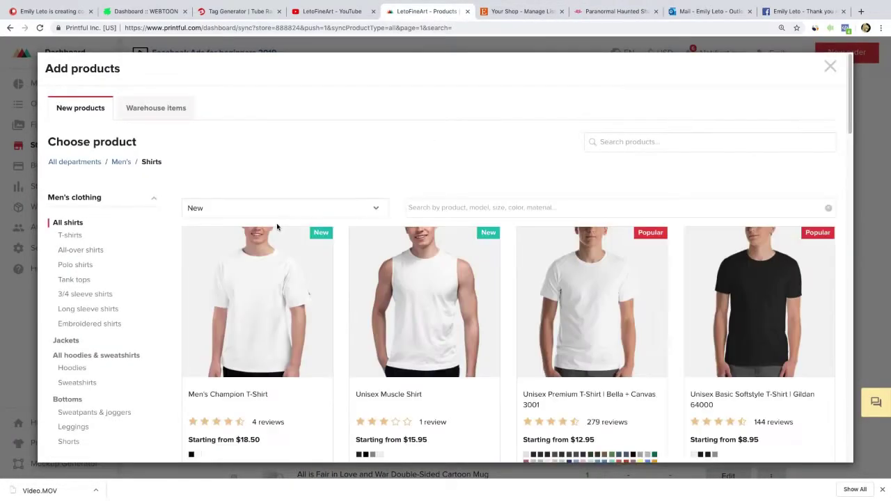
left_click(731, 321)
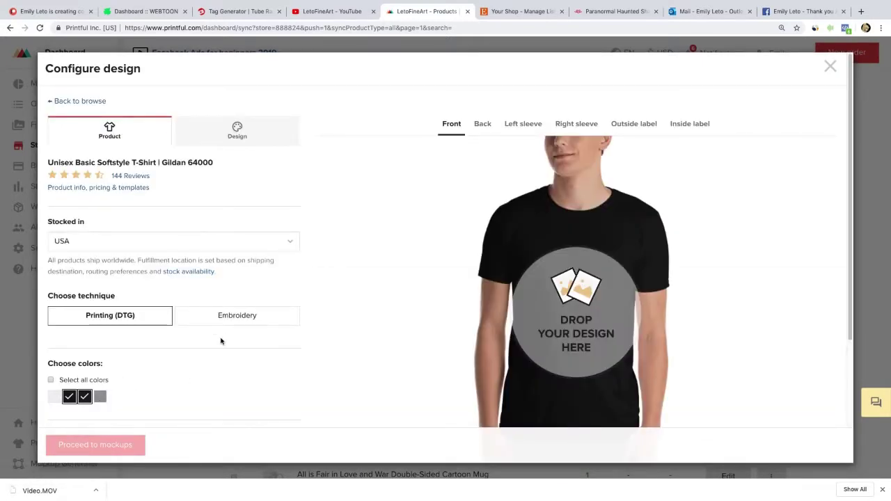
left_click(237, 131)
left_click(99, 194)
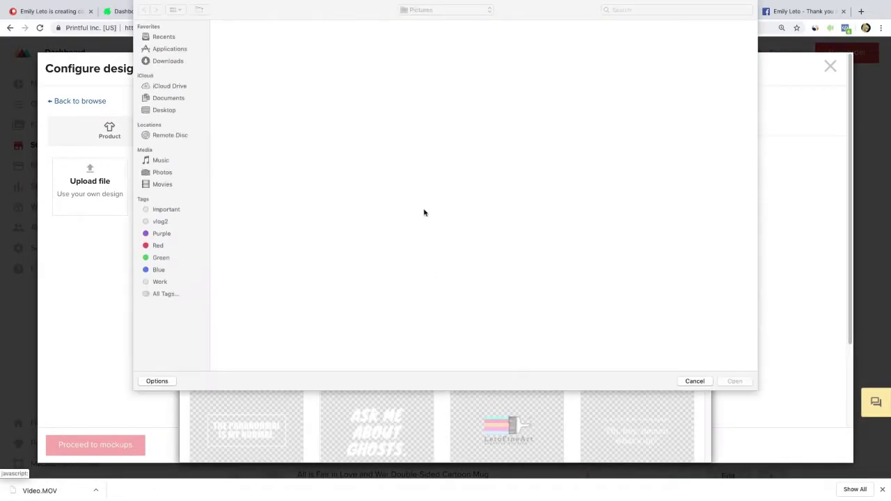
left_click_drag(753, 99, 744, 364)
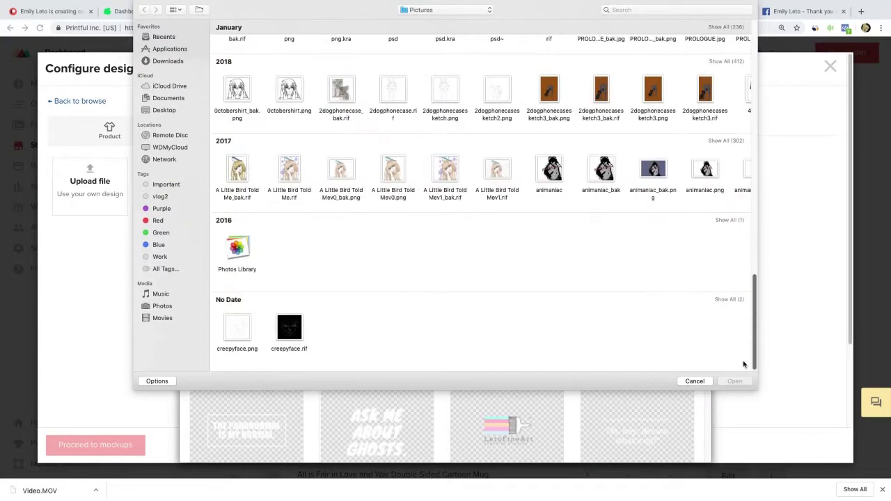
double_click(240, 339)
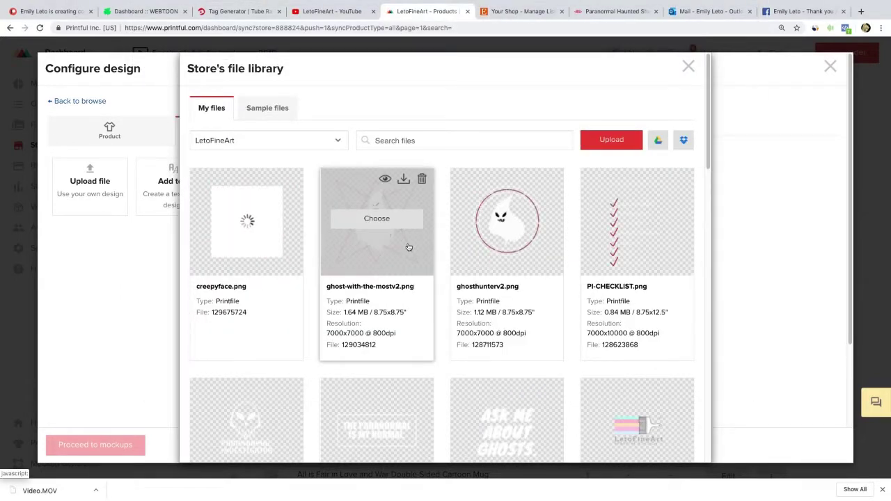
- Place creepyface.png on the shirt front, enlarged, raised slightly and nudged right
left_click(287, 224)
left_click(688, 197)
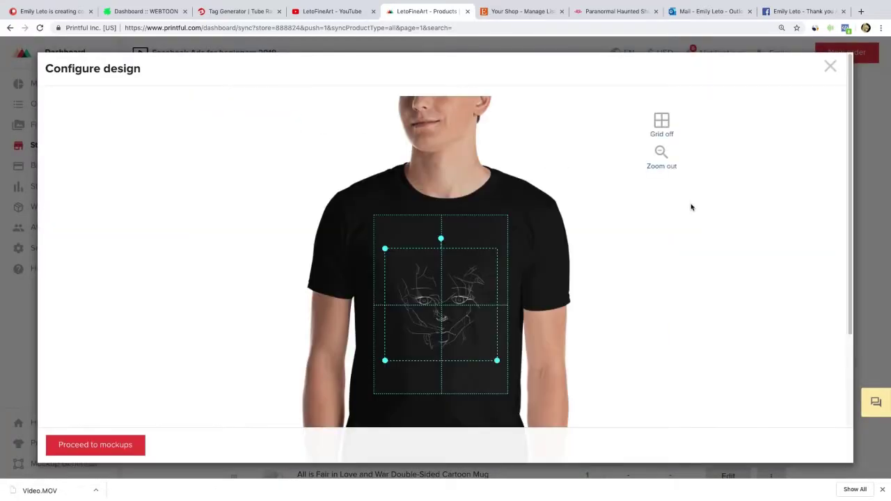
left_click_drag(496, 360, 506, 369)
left_click_drag(449, 300, 450, 288)
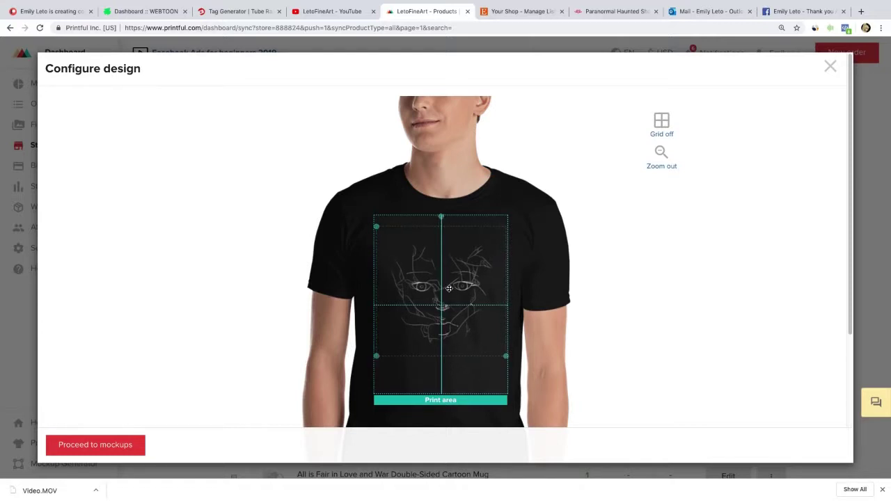
key("Right")
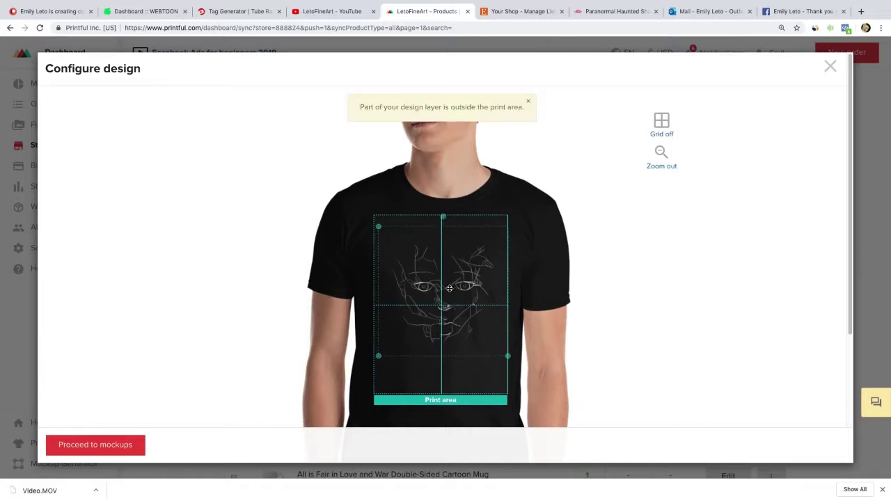
left_click(607, 285)
- Put an enlarged LetoFineArtLogoLight.png on the shirt's inside label template, then proceed to mockups
left_click(660, 153)
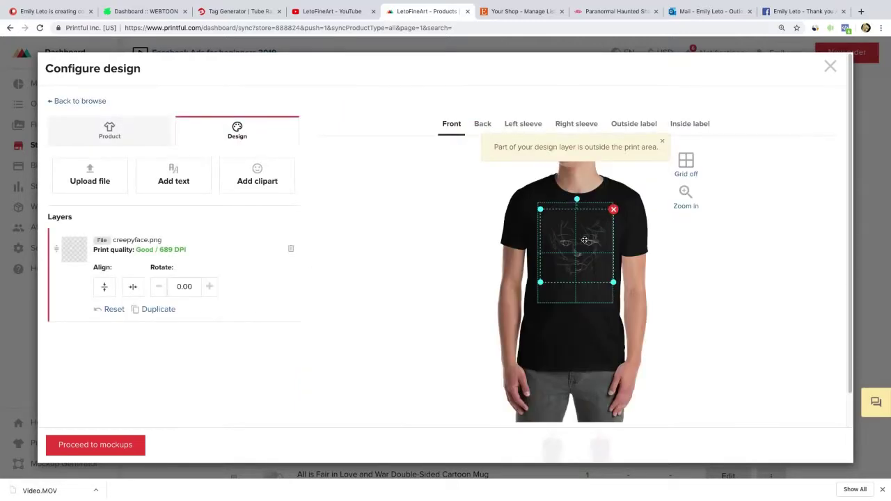
left_click(688, 123)
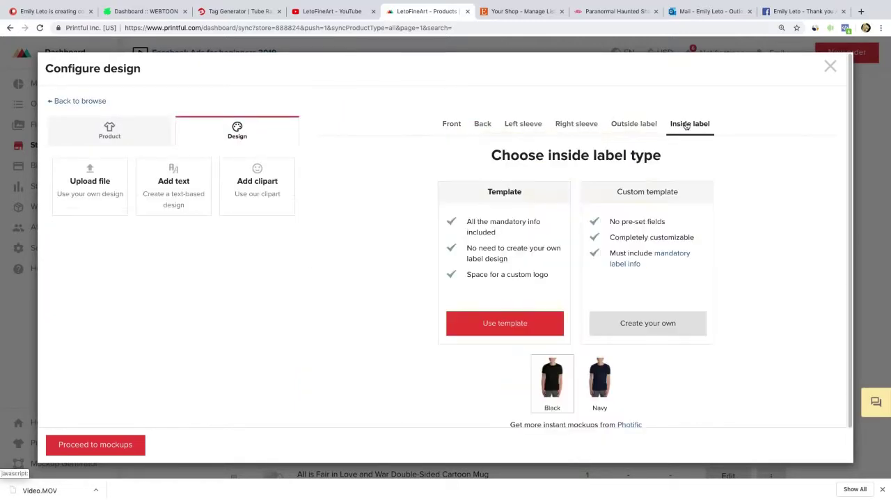
left_click(507, 324)
left_click(581, 276)
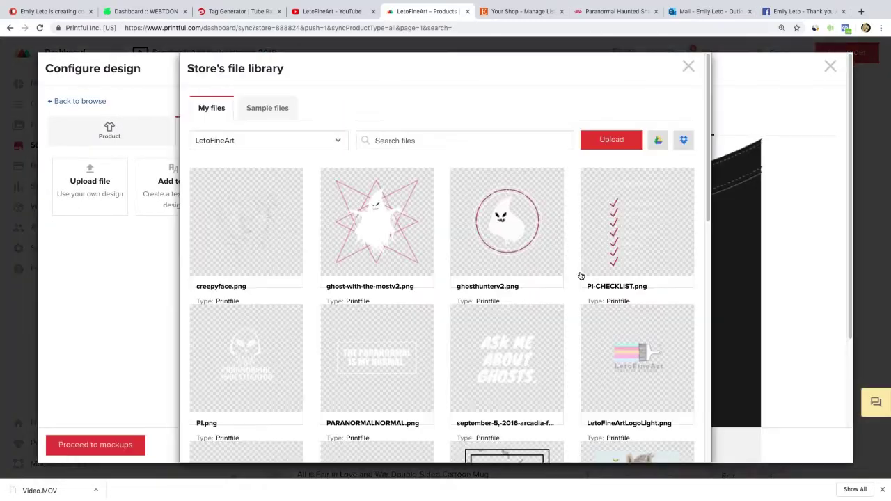
scroll(637, 202, "down", 2)
left_click(636, 190)
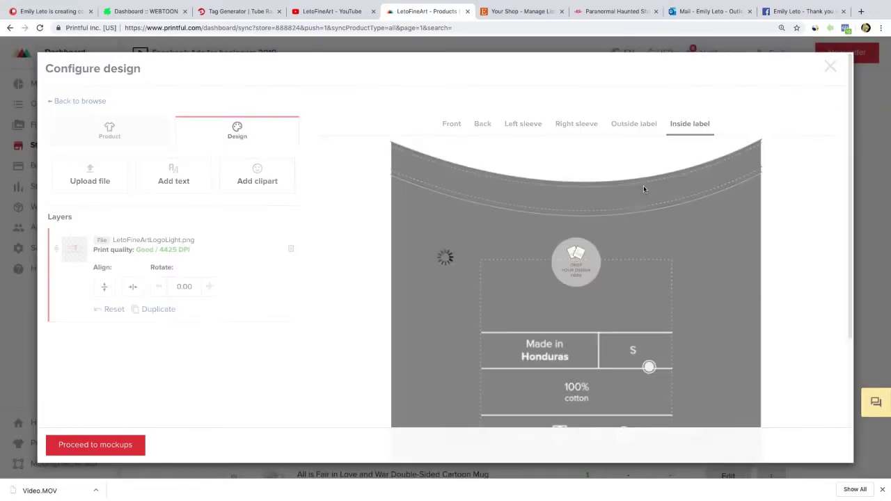
left_click_drag(605, 288, 639, 322)
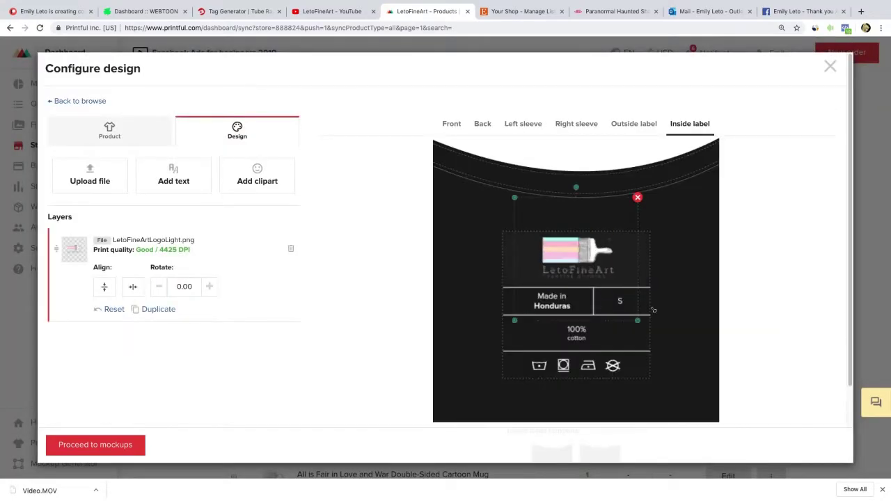
left_click(602, 257)
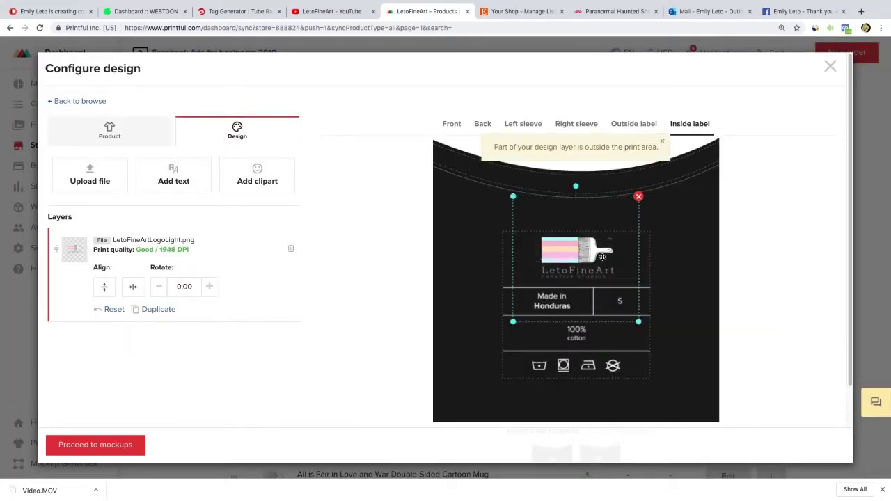
left_click(114, 446)
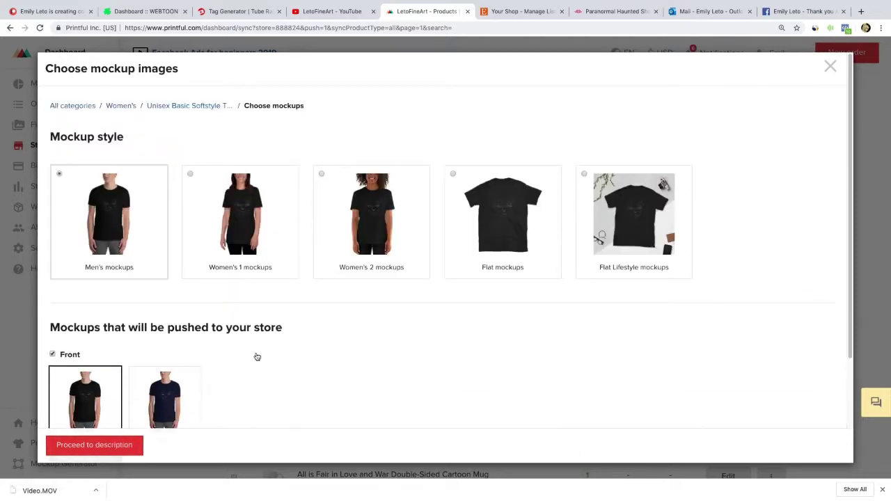
- Add a metric size table and paste the Teespring doll story atop the description
left_click(122, 440)
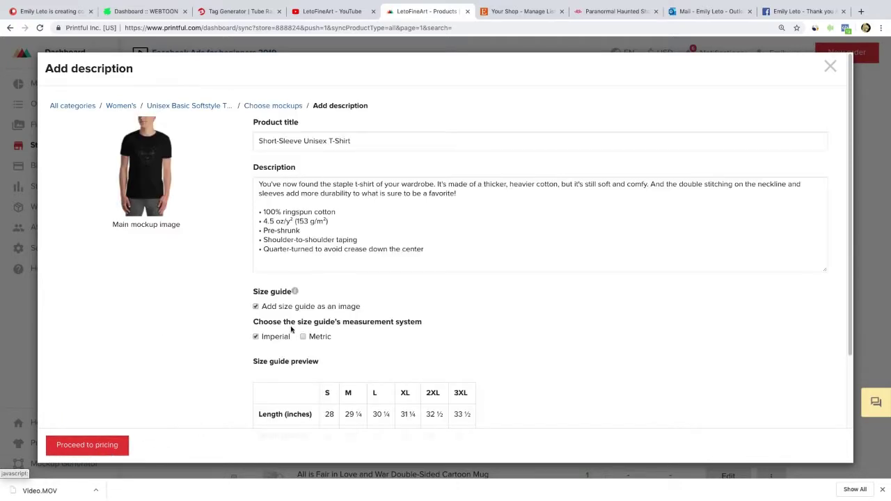
left_click(303, 337)
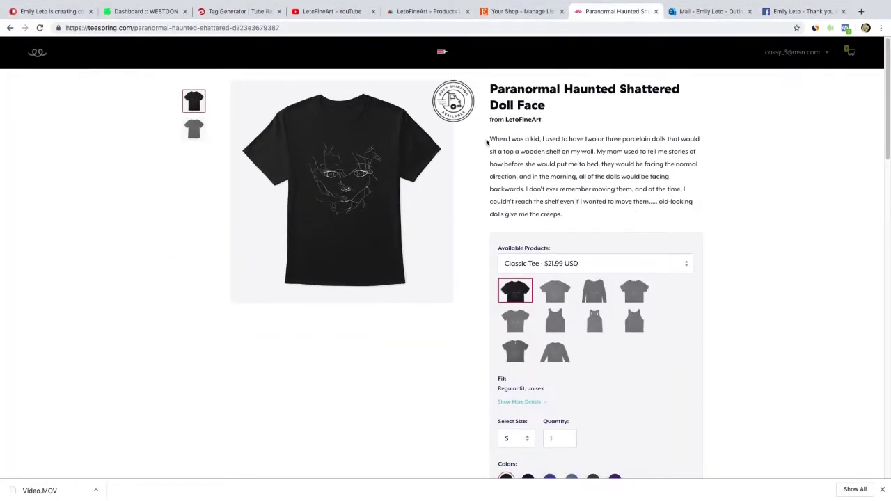
mouse_move(489, 138)
left_mouse_down()
mouse_move(563, 199)
mouse_move(564, 215)
left_mouse_up()
key("ctrl+c")
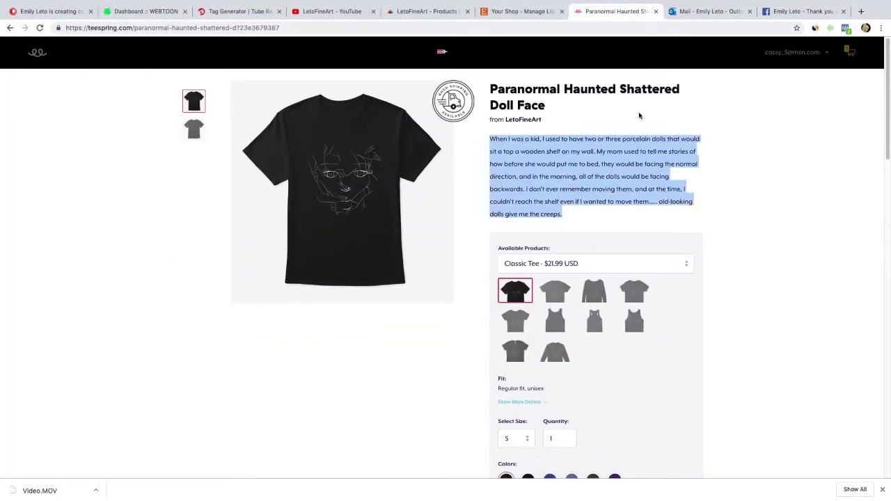
left_click(440, 18)
left_click(260, 185)
key("Return")
key("Return")
key("ctrl+v")
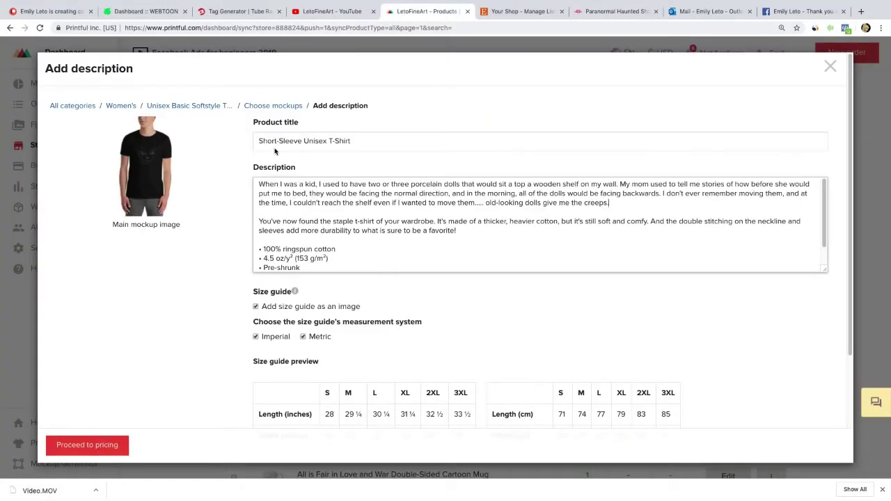
- Title the product 'Paranormal Creepy Haunted Porcelain Doll Face'
left_click(259, 140)
type("Paranormal ")
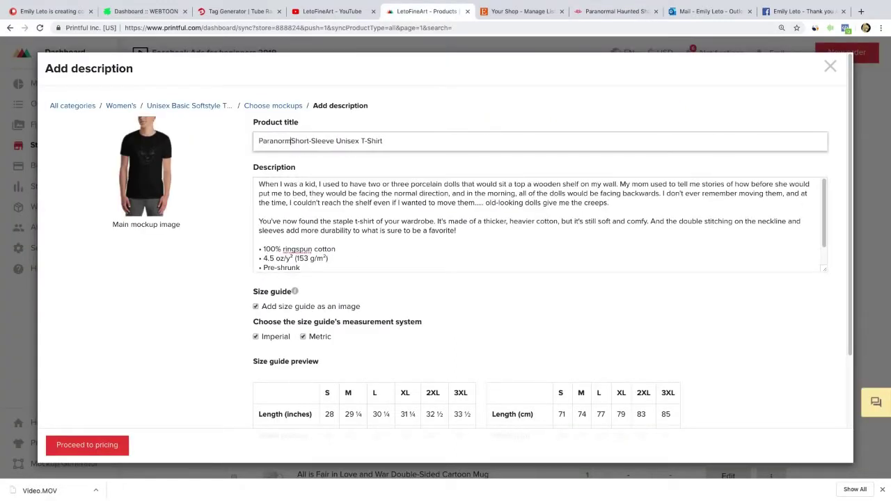
type("Creepy Haunted ")
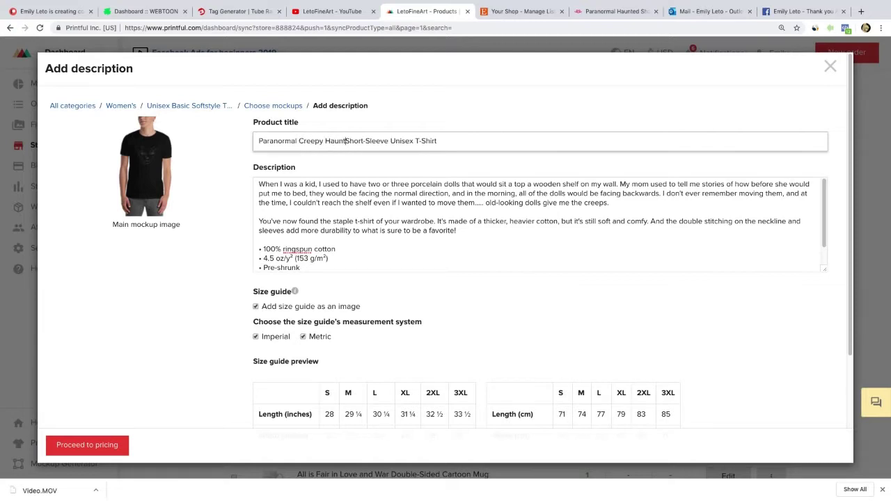
type("Doll")
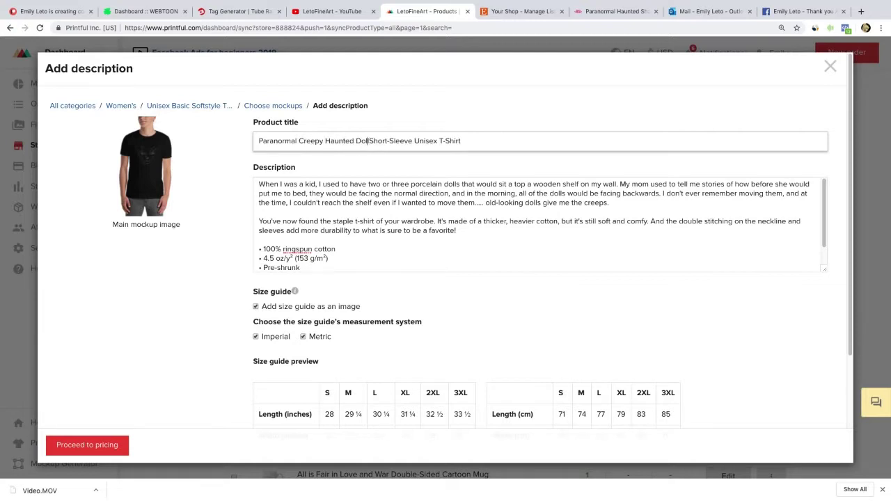
left_click(356, 140)
type("Porcelain Doll")
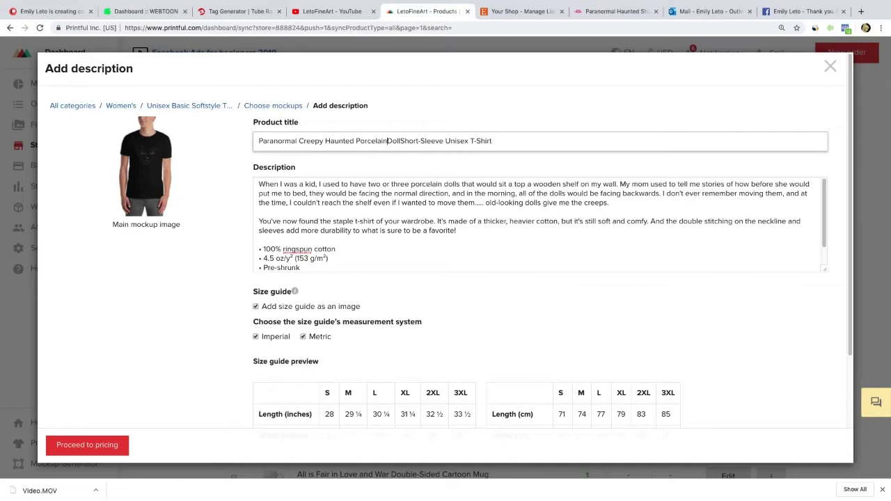
type(" Face")
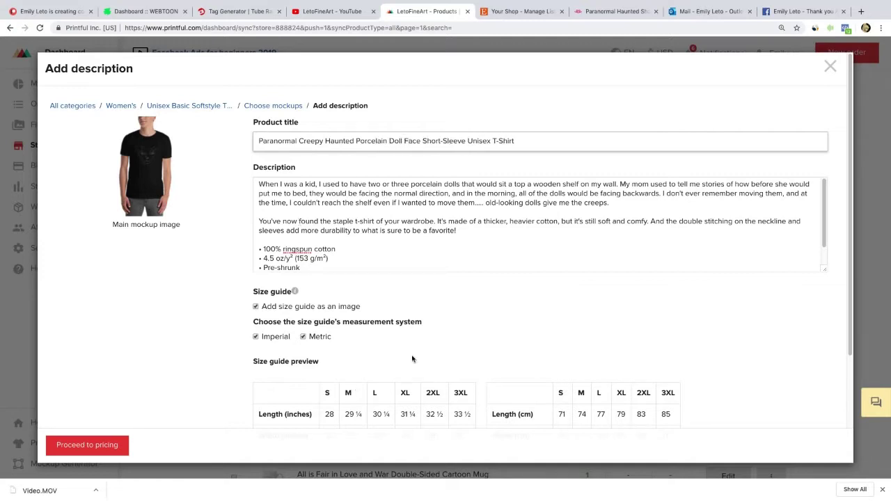
- Add recent tags including paranormal, ouija board, ghost hunter and ATWWD
scroll(827, 202, "down", 2)
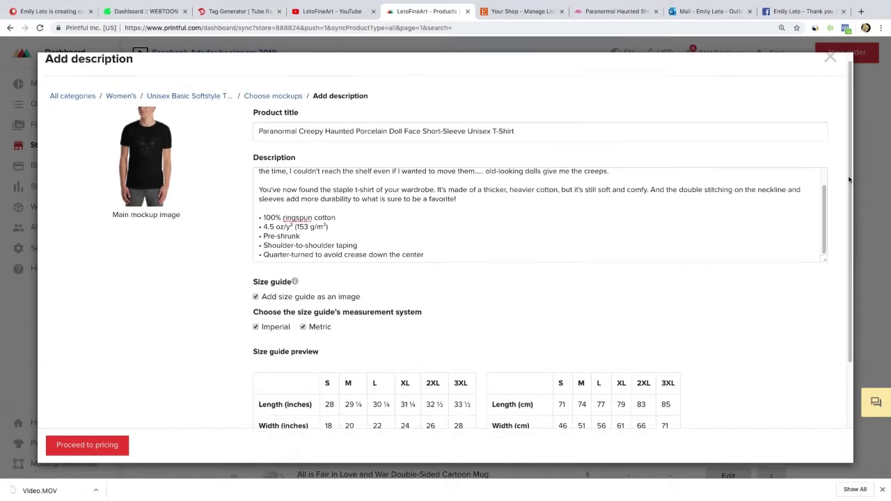
scroll(848, 182, "down", 1)
scroll(848, 182, "down", 4)
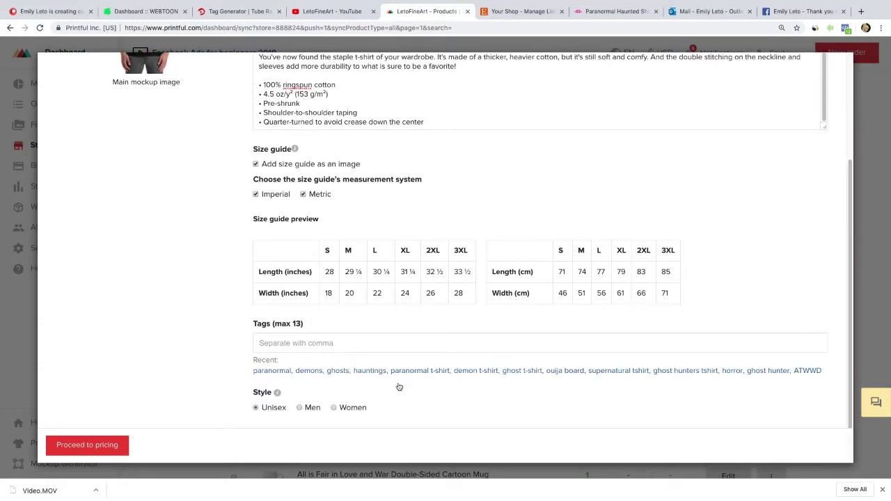
left_click(284, 372)
left_click(287, 376)
left_click(287, 376)
left_click(288, 376)
left_click(288, 377)
left_click(289, 377)
left_click(292, 378)
left_click(293, 379)
left_click(294, 379)
left_click(294, 380)
left_click(294, 379)
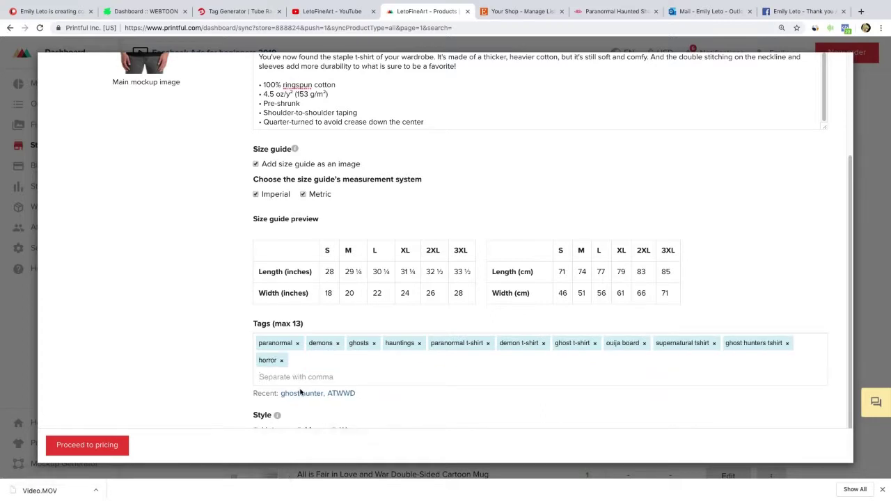
left_click(296, 393)
scroll(848, 274, "down", 1)
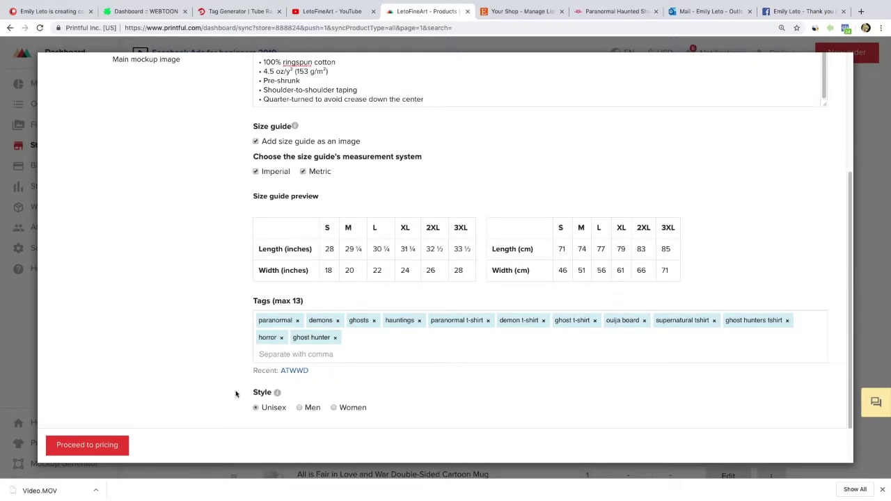
left_click(297, 371)
- Set the S, M, L and XL retail prices to $25
left_click(103, 445)
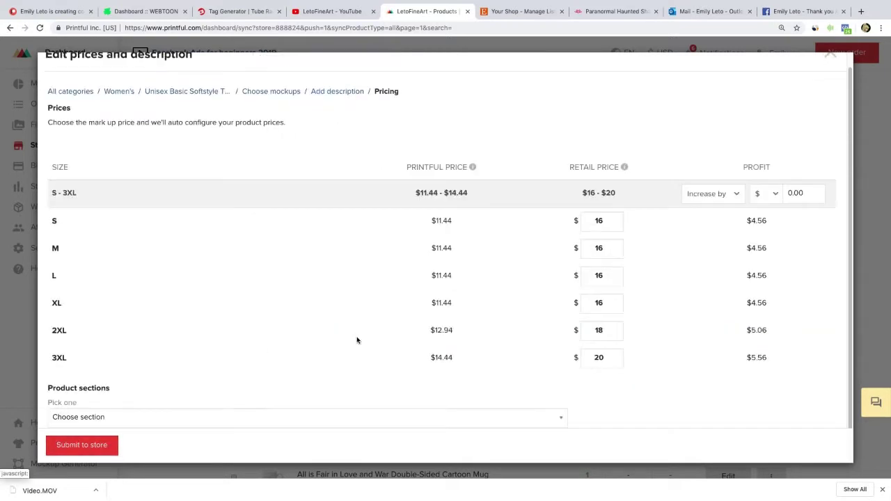
left_click(621, 218)
left_click(620, 219)
left_click(621, 218)
left_click(621, 219)
left_click(621, 219)
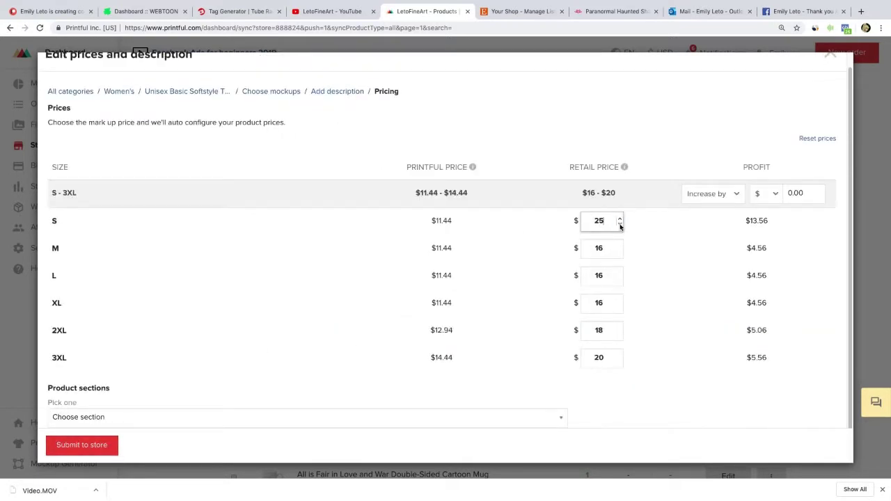
left_click_drag(615, 247, 578, 247)
type("25")
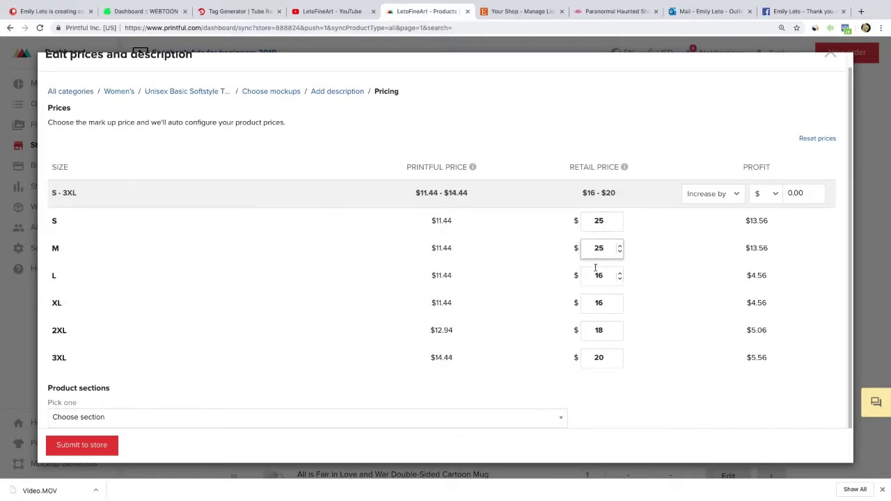
double_click(597, 275)
type("25")
left_click(607, 303)
type("25")
key("BackSpace")
key("BackSpace")
key("BackSpace")
type("25")
- Set the 2XL retail price to $27 and 3XL to $29
left_click(603, 332)
type("27")
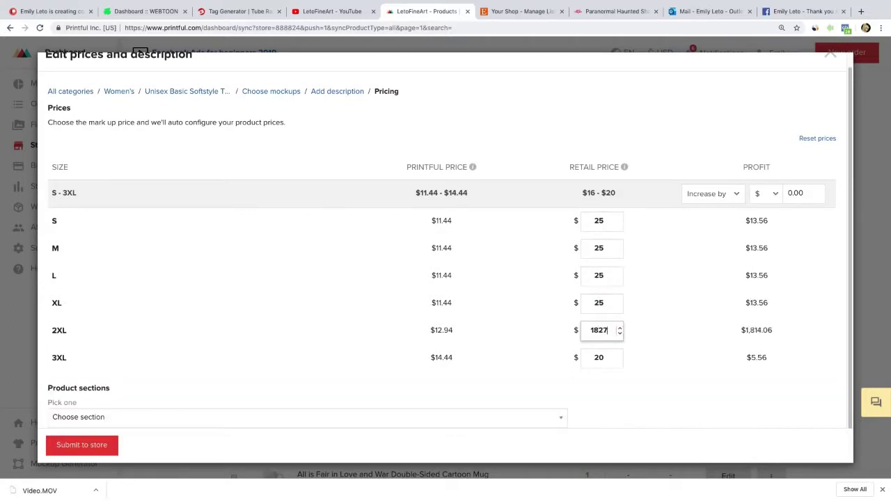
key("BackSpace")
key("BackSpace")
key("BackSpace")
type("27")
left_click(603, 359)
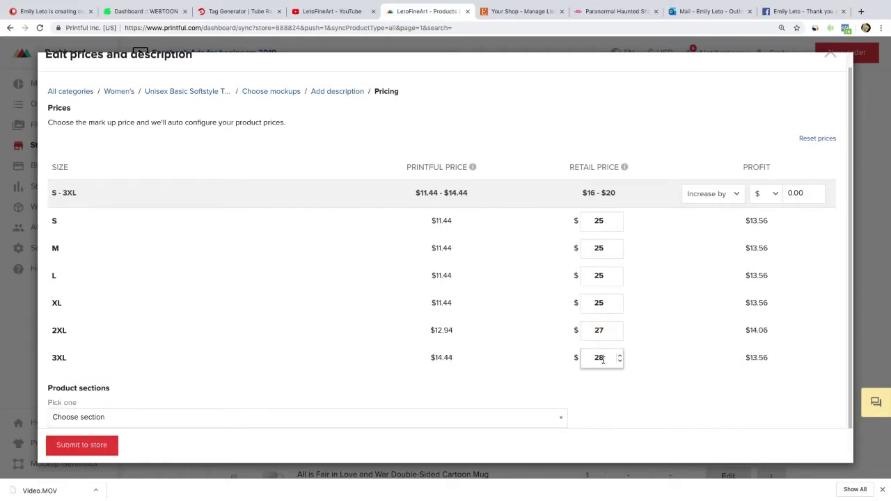
left_click(535, 394)
- File the shirt under Paranormal T-shirts and submit it to the store
scroll(747, 318, "down", 1)
left_click(568, 406)
left_click(597, 433)
scroll(850, 368, "down", 3)
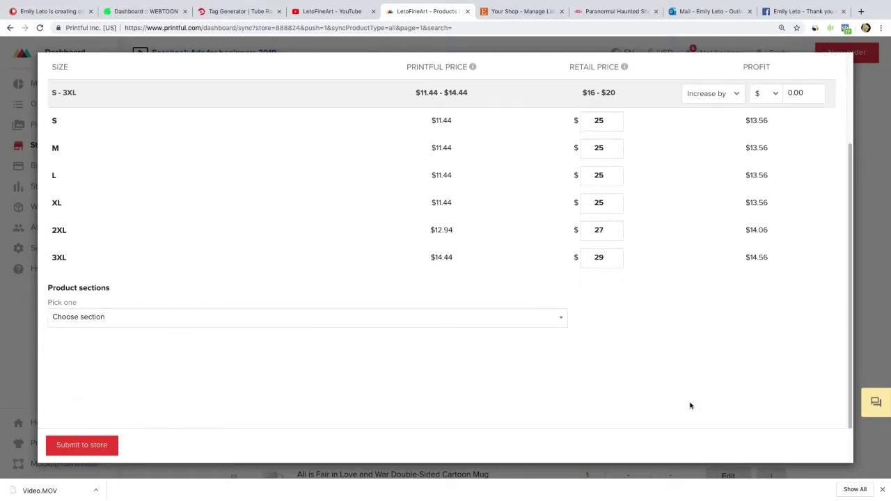
left_click(529, 320)
left_click(491, 424)
left_click(108, 450)
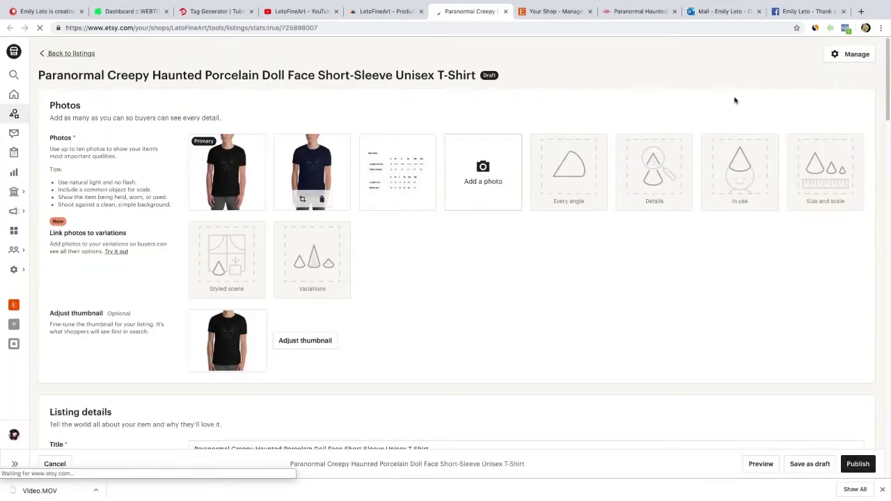
- Publish the Etsy listing with free shipping on made-to-order items, then close the Etsy tab
left_click_drag(888, 56, 887, 425)
left_click(362, 119)
left_click(851, 461)
left_click(556, 209)
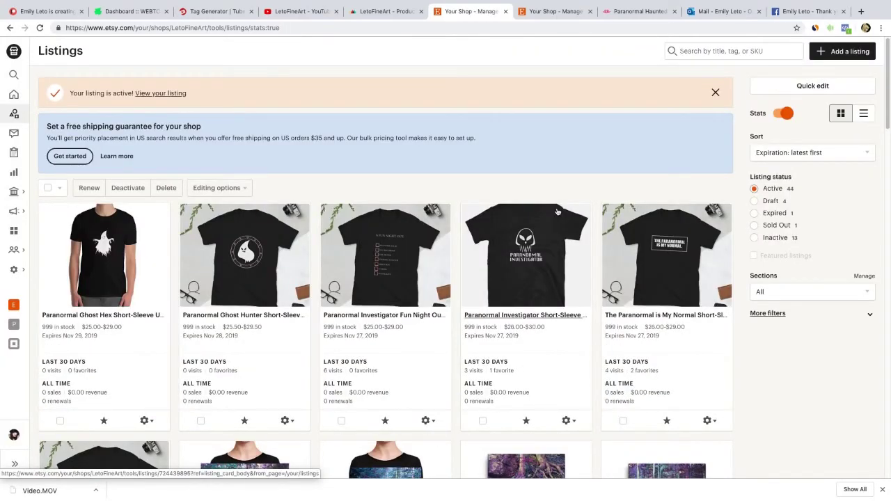
scroll(557, 211, "down", 1)
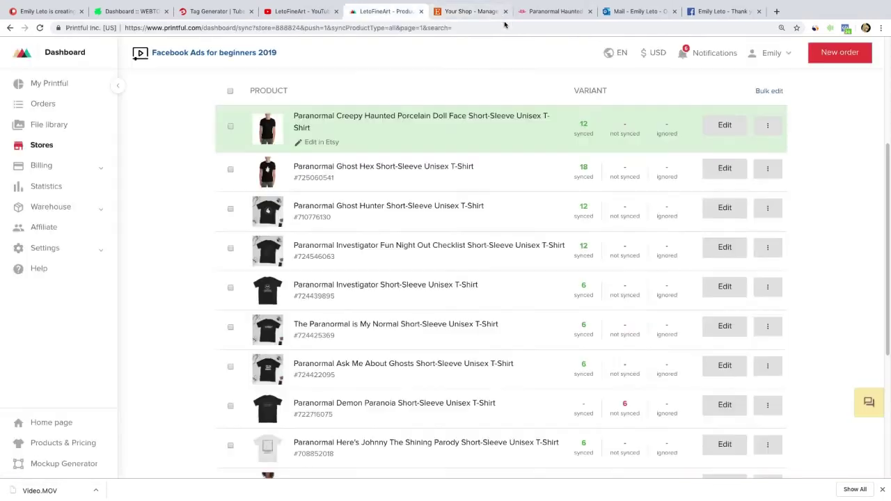
left_click(506, 11)
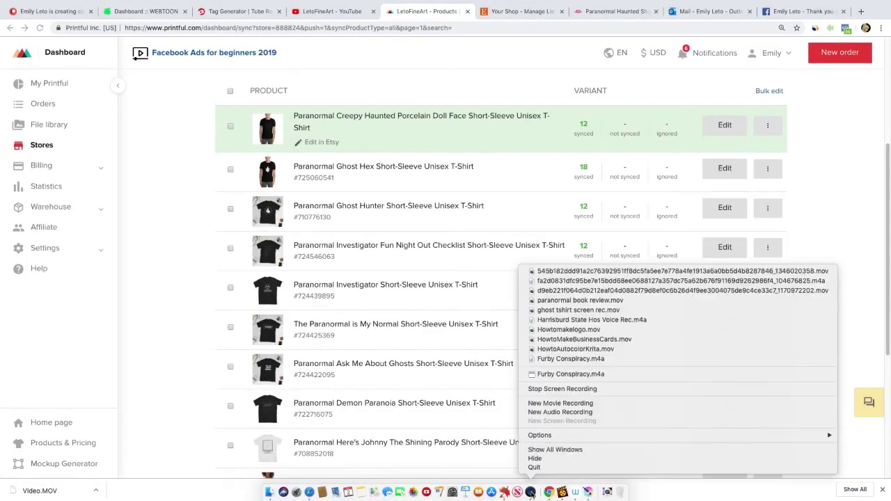